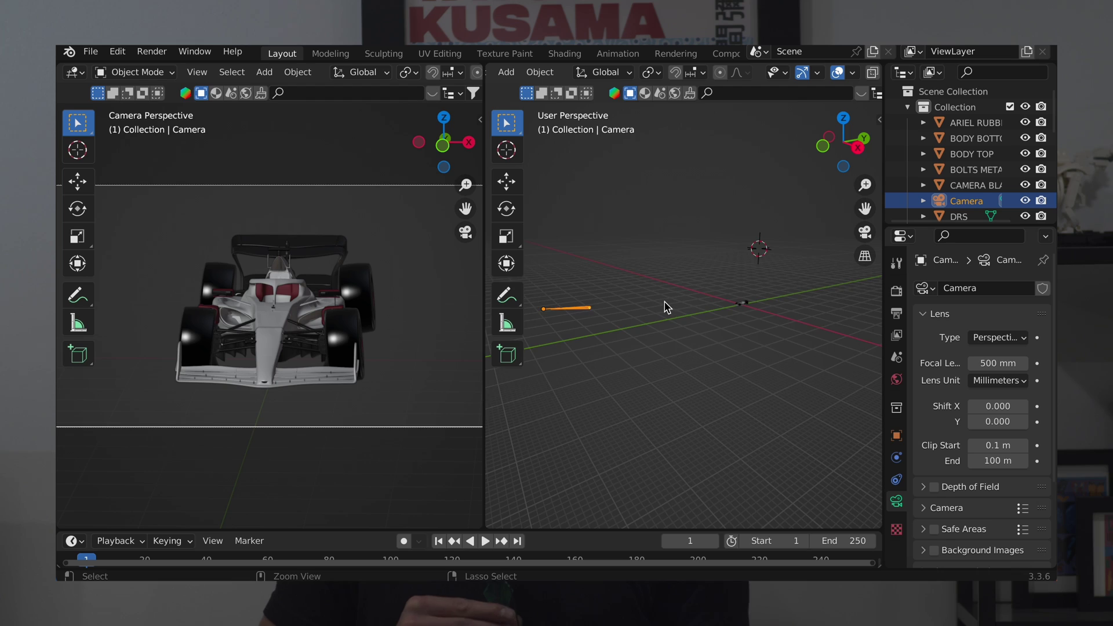
Scroll around the viewport to inspect the car camera's position
{"action": "scroll", "coordinate": [665, 307], "scroll_direction": "up", "scroll_amount": 2, "text": "ctrl"}
{"action": "scroll", "coordinate": [670, 305], "scroll_direction": "left", "scroll_amount": 5, "text": "shift"}
{"action": "scroll", "coordinate": [668, 315], "scroll_direction": "up", "scroll_amount": 8, "text": "ctrl"}
{"action": "scroll", "coordinate": [667, 317], "scroll_direction": "down", "scroll_amount": 4}
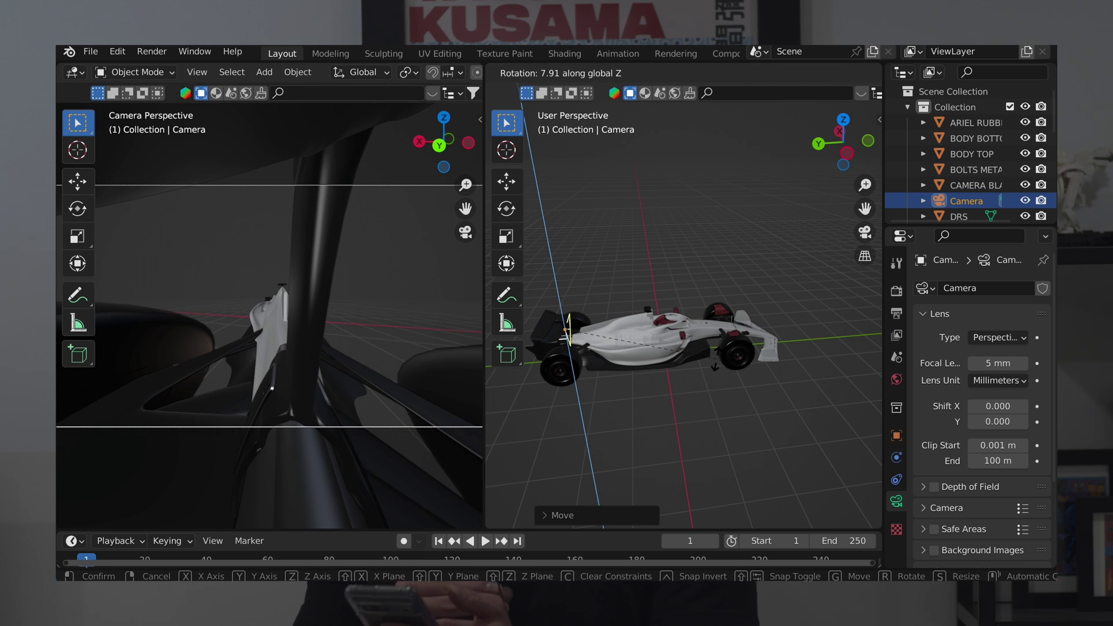
Confirm the camera rotation and add a new camera at the scene origin
{"action": "left_click", "coordinate": [714, 367]}
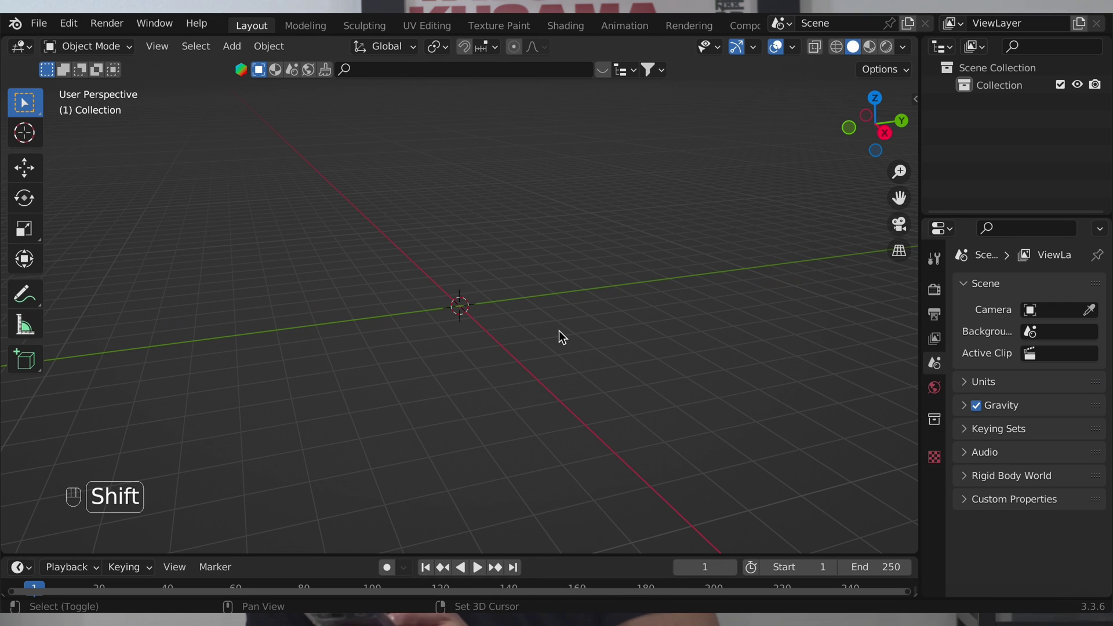
{"action": "key", "text": "shift+a"}
{"action": "left_click", "coordinate": [626, 333]}
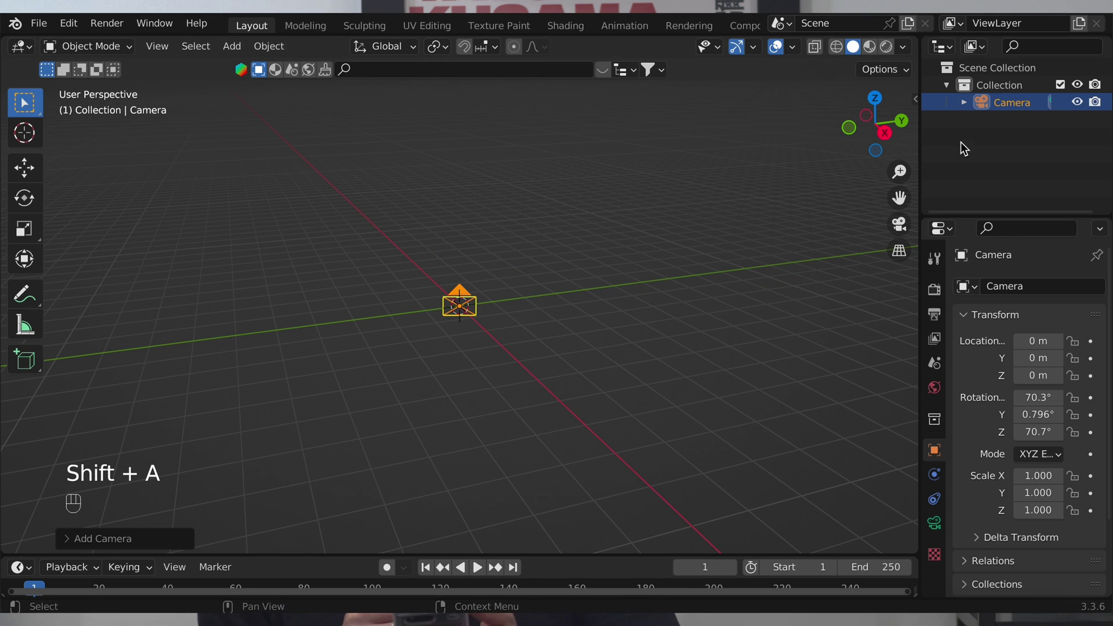
Set the new camera's focal length to 50 mm
{"action": "left_click", "coordinate": [934, 525]}
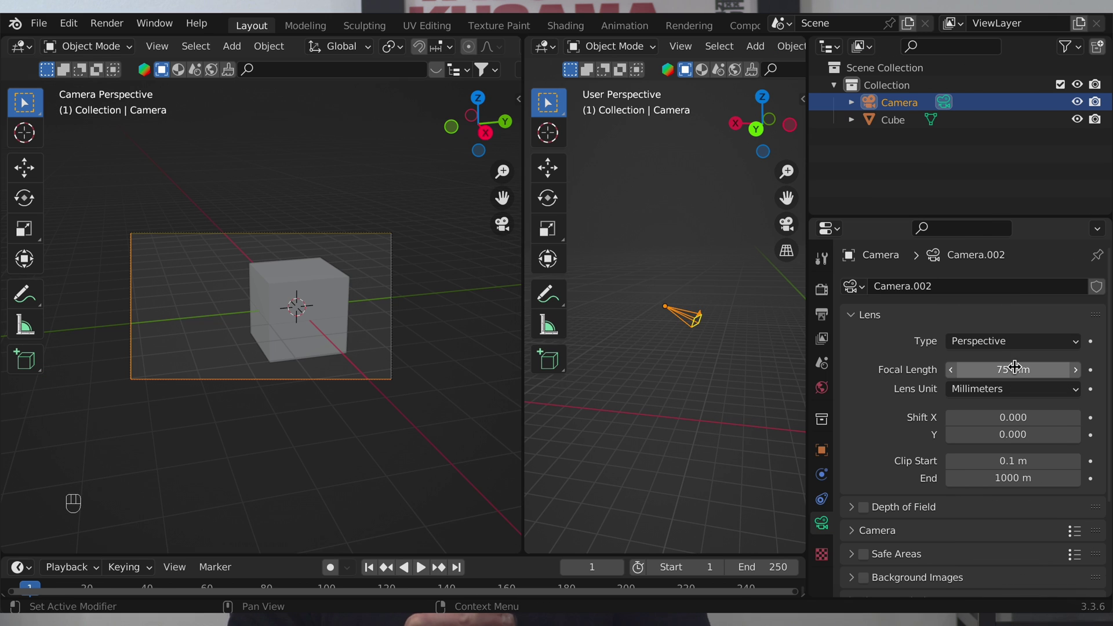
{"action": "left_click", "coordinate": [1014, 367]}
{"action": "type", "text": "50"}
{"action": "key", "text": "Return"}
{"action": "left_click", "coordinate": [1014, 370]}
{"action": "type", "text": "25"}
{"action": "key", "text": "Return"}
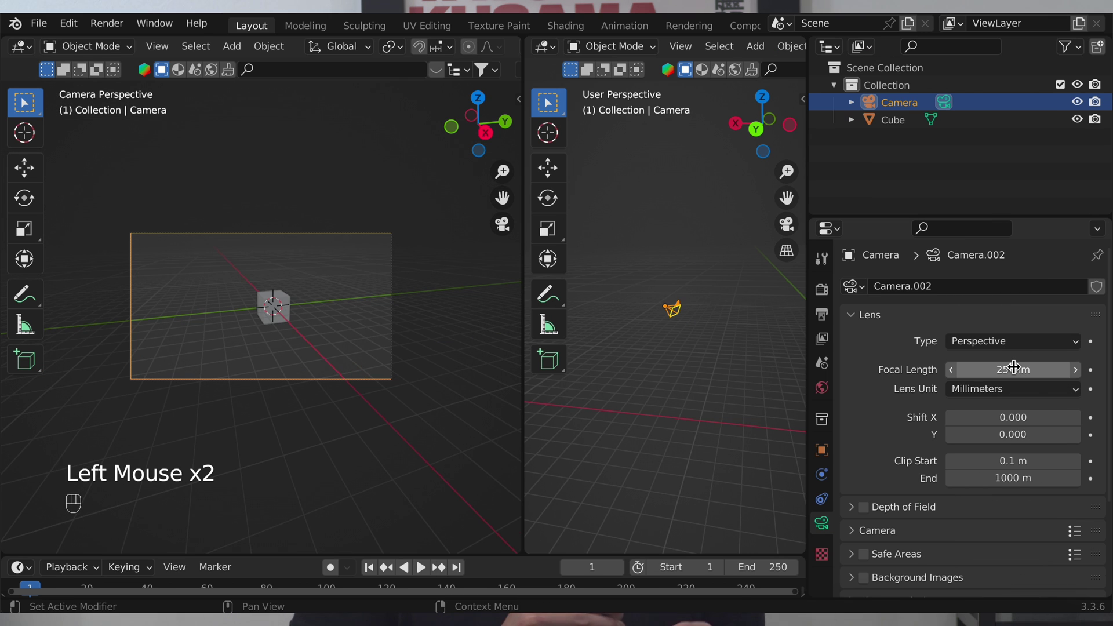
{"action": "left_click", "coordinate": [1013, 369]}
{"action": "type", "text": "50"}
{"action": "key", "text": "Return"}
Fly the camera forward through the scene and keep its new position
{"action": "key", "text": "shift+grave"}
{"action": "key", "text": "w"}
{"action": "key", "text": "w"}
{"action": "key", "text": "w"}
{"action": "key", "text": "w"}
{"action": "key", "text": "w"}
{"action": "key", "text": "w"}
{"action": "key", "text": "w"}
{"action": "key", "text": "w"}
{"action": "key", "text": "w"}
{"action": "key", "text": "w"}
{"action": "key", "text": "w"}
{"action": "key", "text": "w"}
{"action": "key", "text": "w"}
{"action": "key", "text": "w"}
{"action": "key", "text": "w"}
{"action": "key", "text": "w"}
{"action": "key", "text": "w"}
{"action": "key", "text": "w"}
{"action": "key", "text": "w"}
{"action": "key", "text": "w"}
{"action": "left_click", "coordinate": [330, 311]}
Set the camera's clip start to 0.001 m and clip end to 250 m
{"action": "left_click", "coordinate": [1028, 456]}
{"action": "type", "text": "0.001"}
{"action": "key", "text": "Return"}
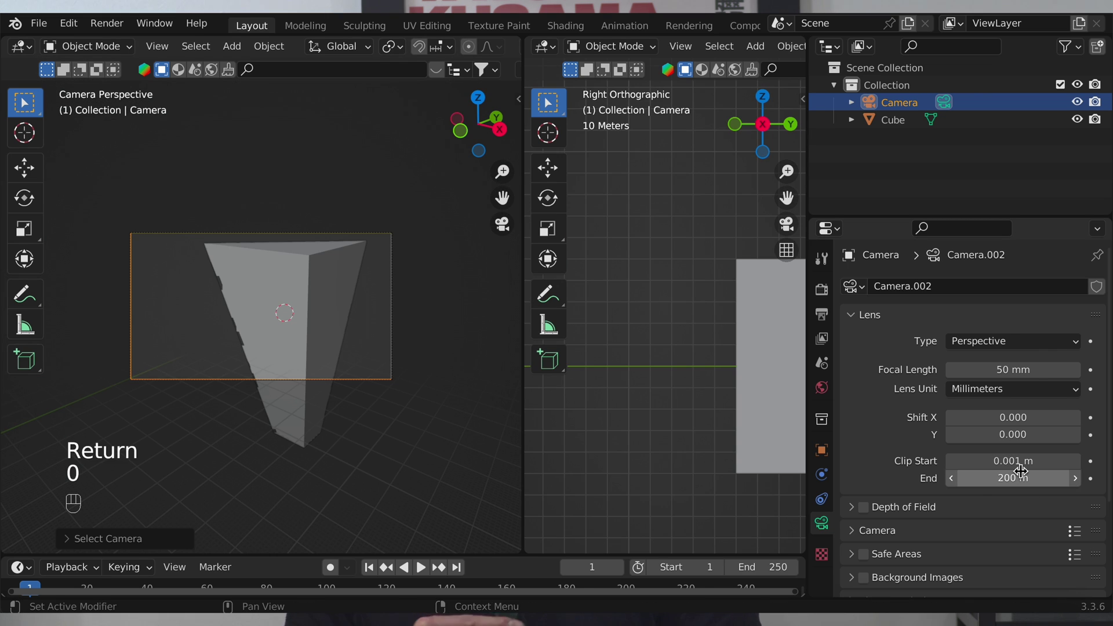
{"action": "key", "text": "Return"}
{"action": "type", "text": "300"}
{"action": "key", "text": "Return"}
{"action": "key", "text": "Return"}
{"action": "type", "text": "400"}
{"action": "key", "text": "Return"}
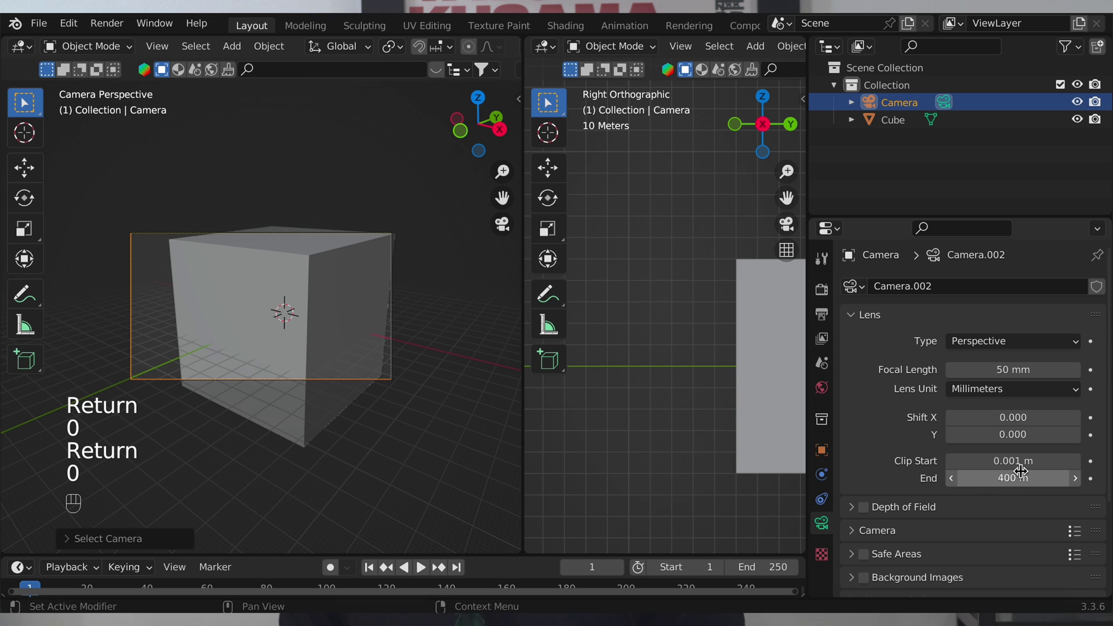
{"action": "key", "text": "Return"}
{"action": "type", "text": "250"}
{"action": "key", "text": "Return"}
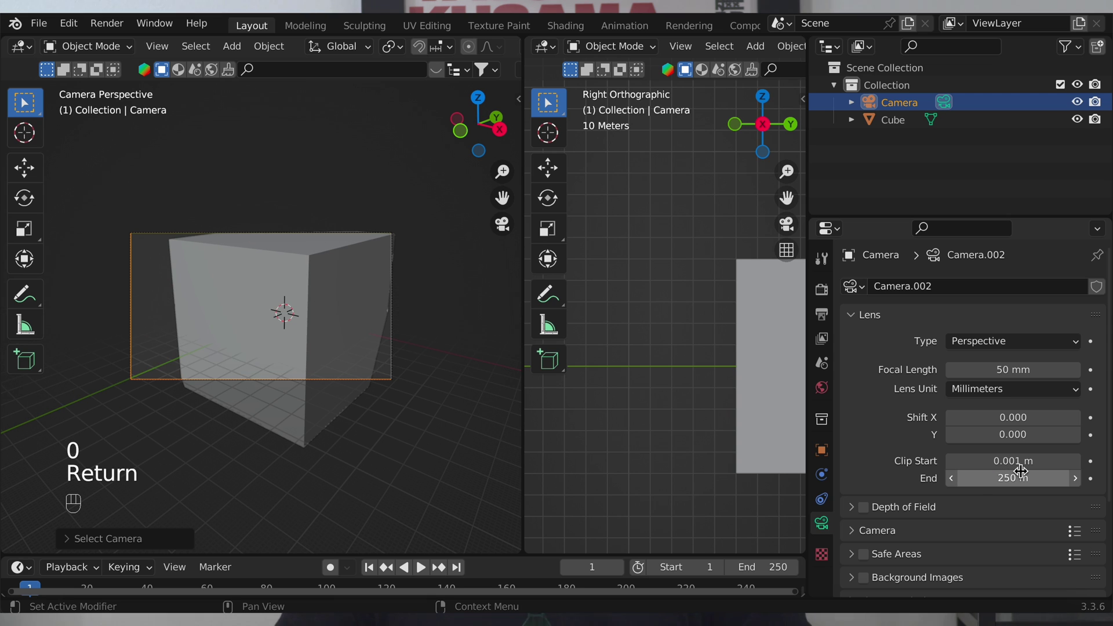
{"action": "key", "text": "Return"}
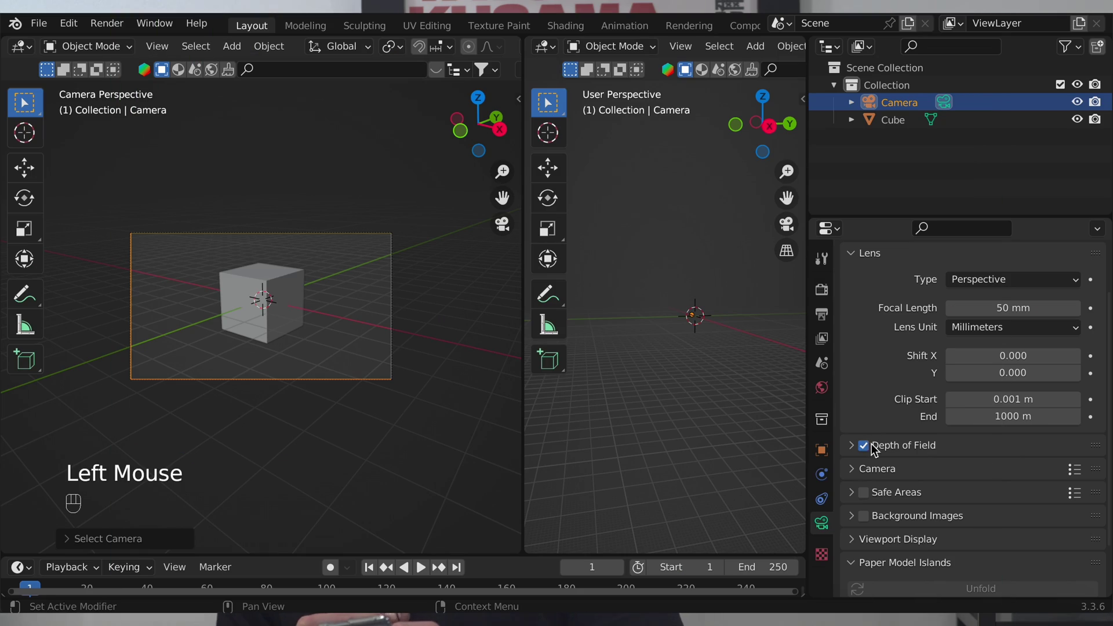
Turn on depth of field for the camera and frame it in the view
{"action": "left_click", "coordinate": [894, 451]}
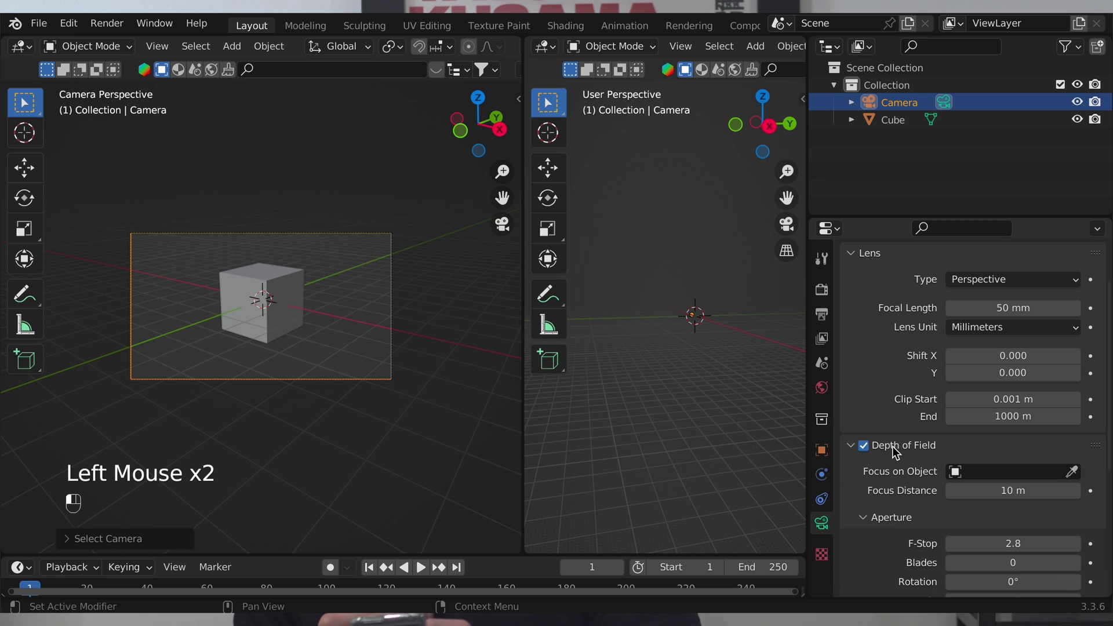
{"action": "scroll", "coordinate": [893, 480], "scroll_direction": "down", "scroll_amount": 1}
{"action": "scroll", "coordinate": [712, 405], "scroll_direction": "right", "scroll_amount": 1}
{"action": "key", "text": "grave"}
{"action": "scroll", "coordinate": [711, 404], "scroll_direction": "down", "scroll_amount": 1, "text": "ctrl"}
{"action": "scroll", "coordinate": [711, 404], "scroll_direction": "down", "scroll_amount": 3, "text": "ctrl"}
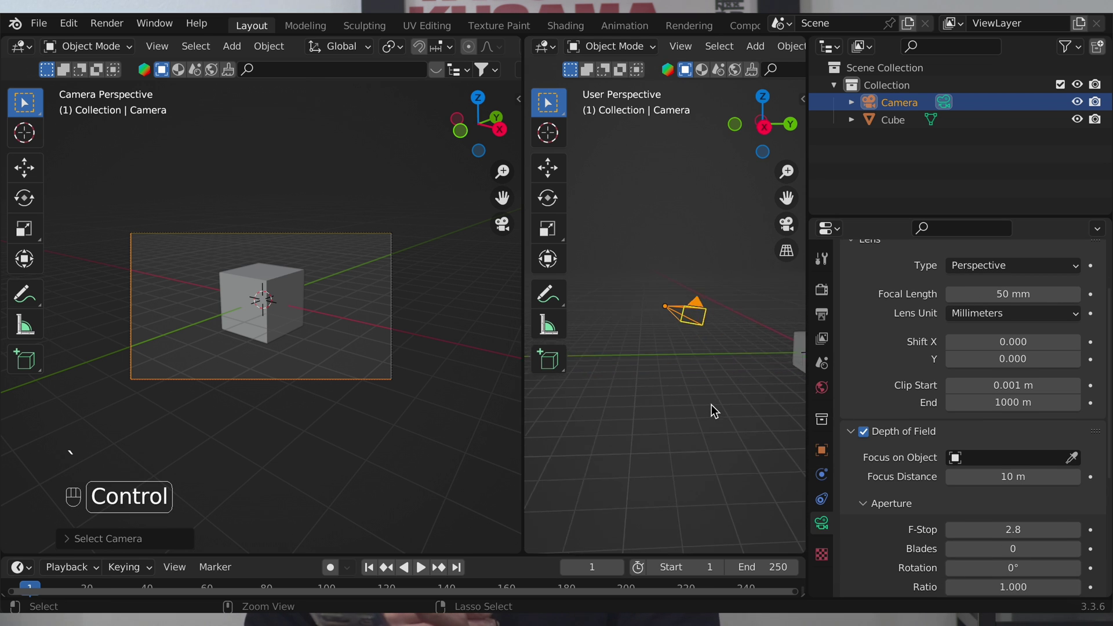
{"action": "scroll", "coordinate": [711, 405], "scroll_direction": "right", "scroll_amount": 3, "text": "shift"}
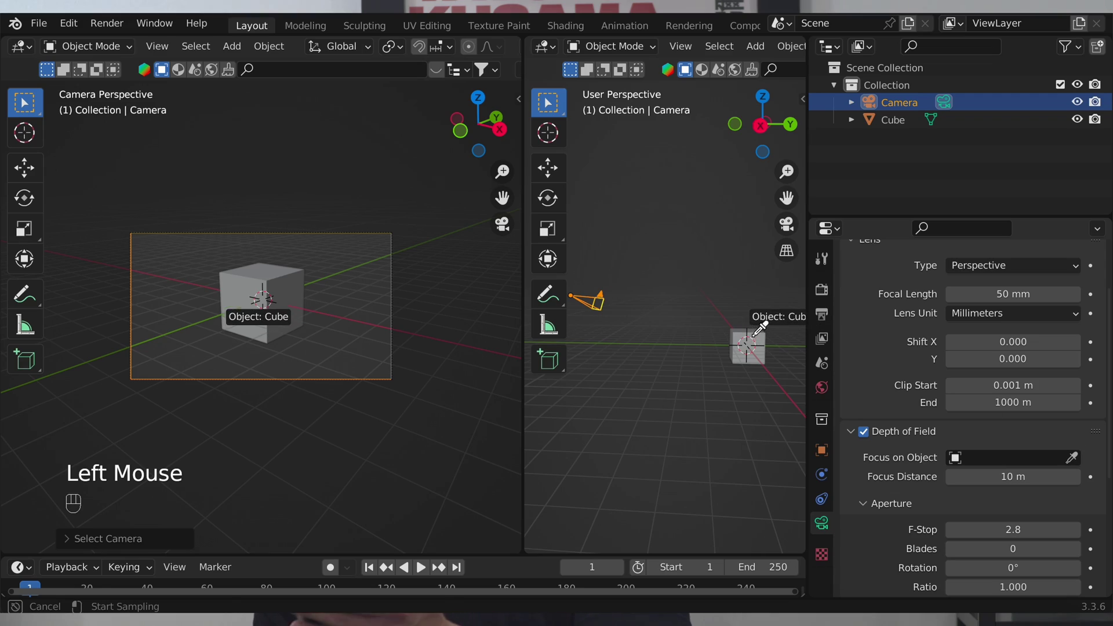
Focus on the Cube, show the viewport display limits, then clear the focus object
{"action": "left_click", "coordinate": [753, 339]}
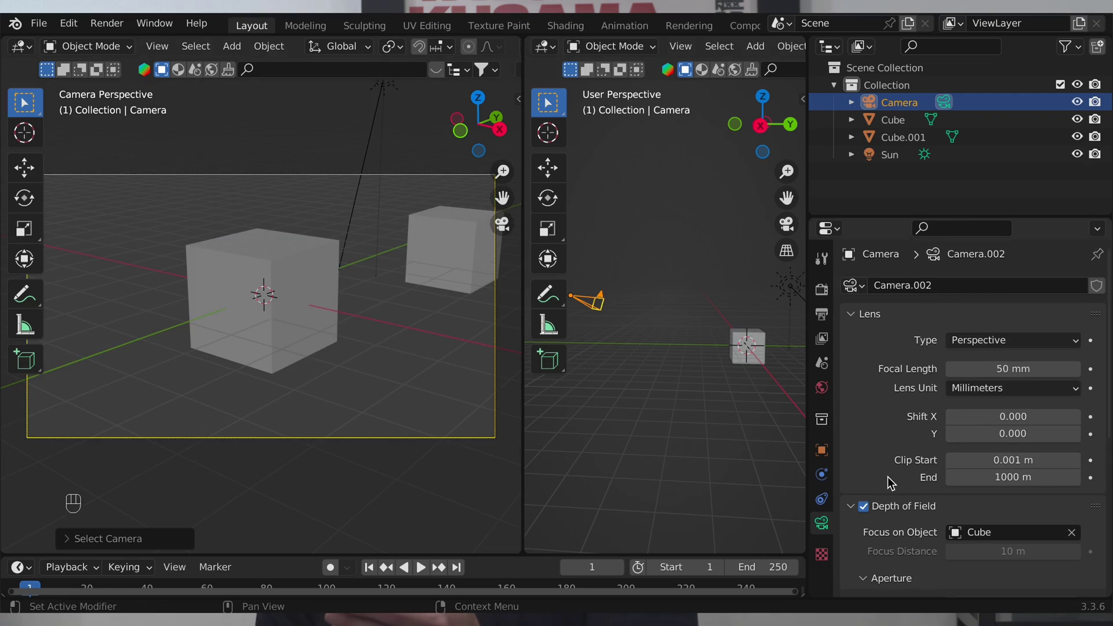
{"action": "scroll", "coordinate": [890, 483], "scroll_direction": "down", "scroll_amount": 8}
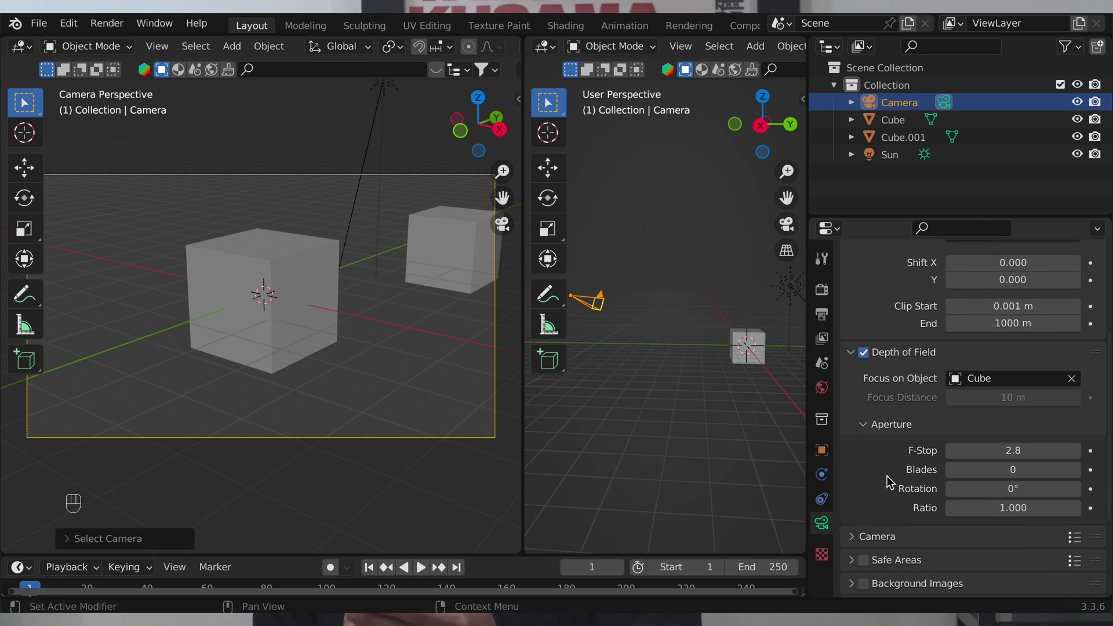
{"action": "left_click", "coordinate": [875, 502]}
{"action": "scroll", "coordinate": [927, 504], "scroll_direction": "down", "scroll_amount": 3}
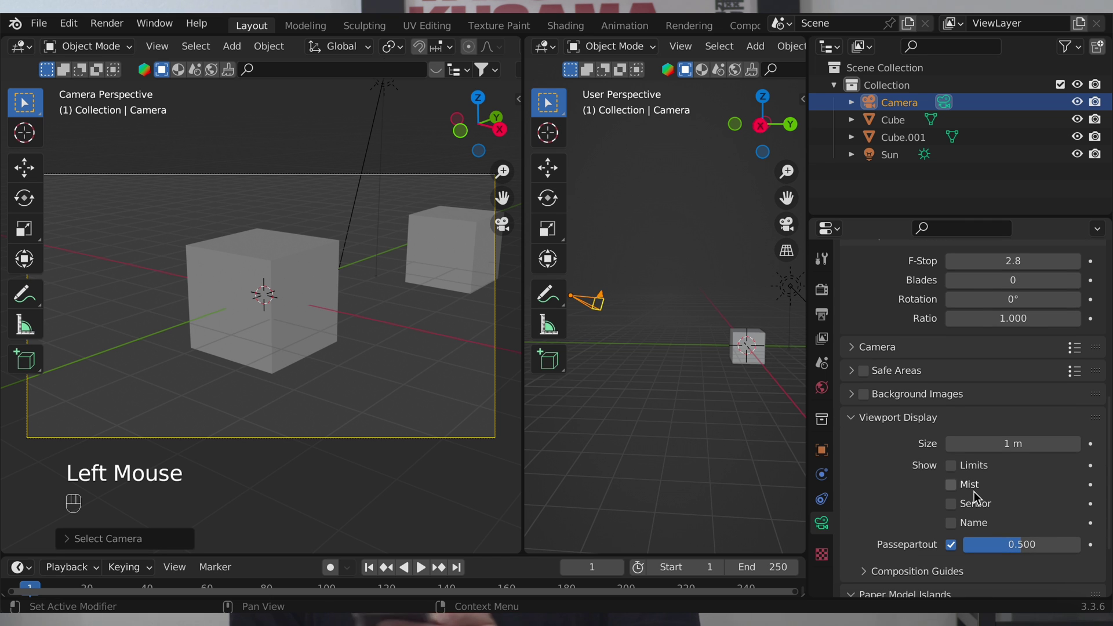
{"action": "scroll", "coordinate": [683, 387], "scroll_direction": "down", "scroll_amount": 2, "text": "ctrl"}
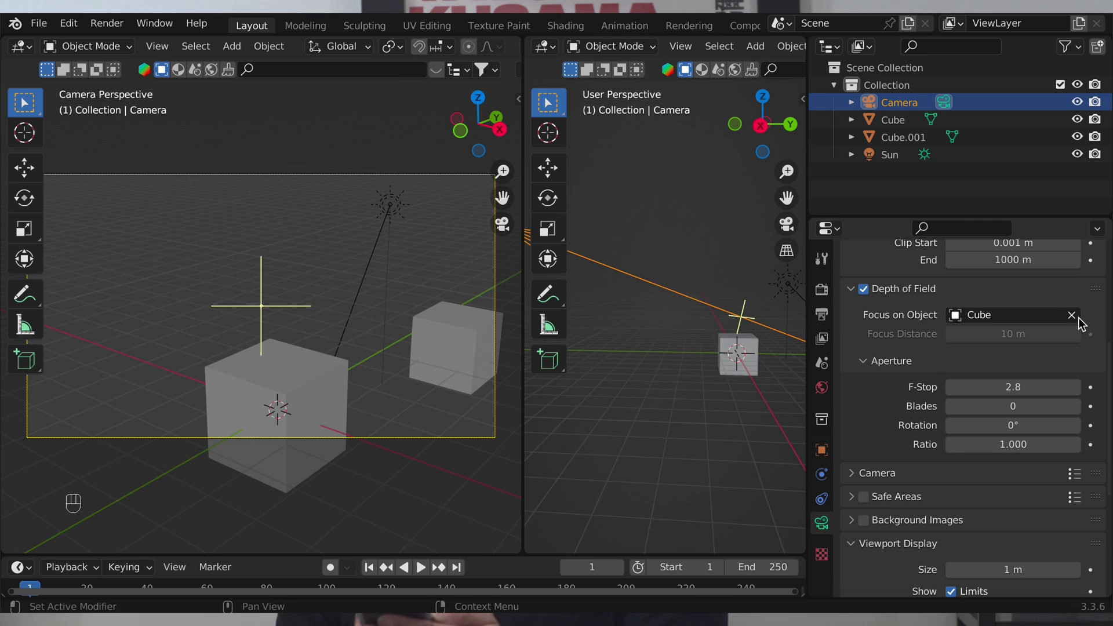
{"action": "left_click", "coordinate": [1077, 317]}
Drag the focus distance gizmo and keyframe the focus distance at 19 m
{"action": "left_click_drag", "start_coordinate": [703, 299], "coordinate": [772, 330]}
{"action": "left_click_drag", "start_coordinate": [599, 272], "coordinate": [765, 339]}
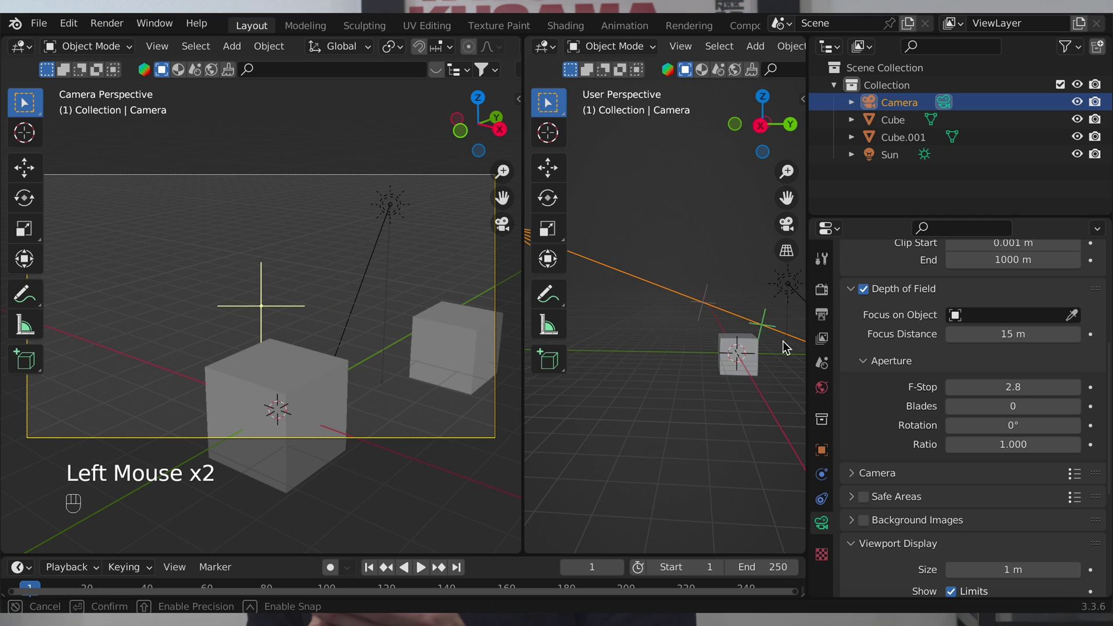
{"action": "key", "text": "shift+space"}
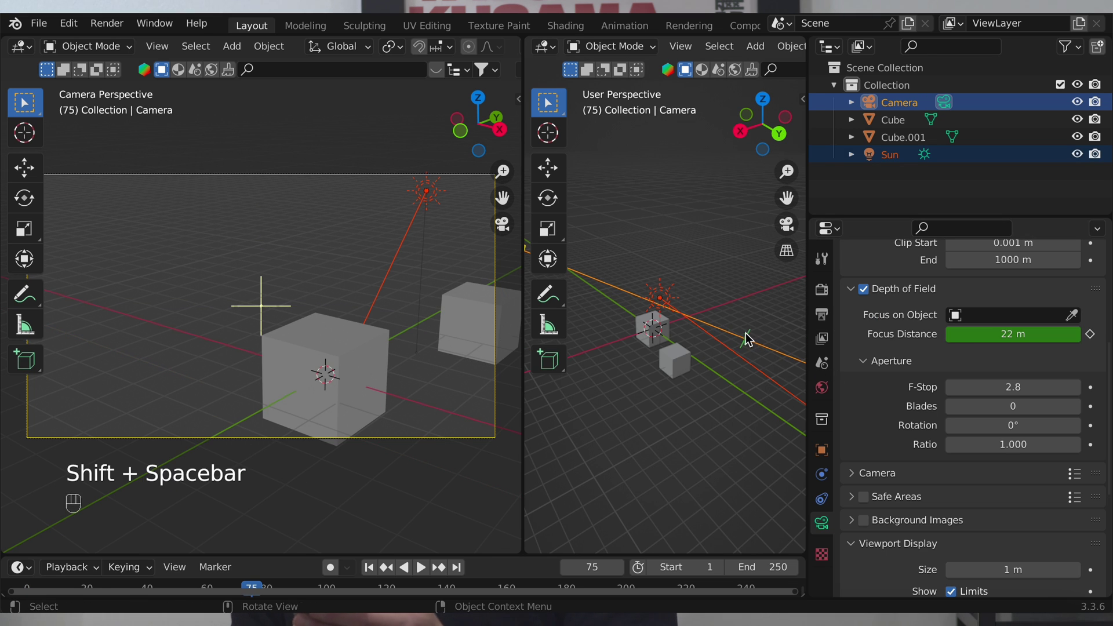
{"action": "left_click_drag", "start_coordinate": [748, 339], "coordinate": [653, 328]}
{"action": "left_click", "coordinate": [1090, 334]}
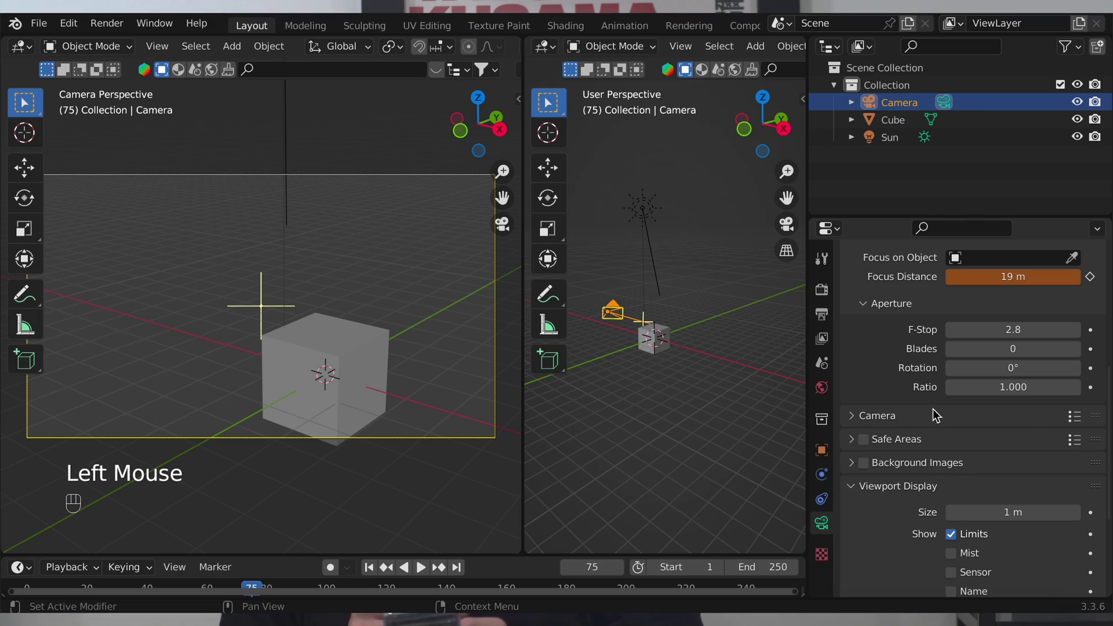
Apply the RED Helium 8K sensor preset, 29.9 mm wide, to the camera
{"action": "left_click", "coordinate": [919, 417]}
{"action": "left_click", "coordinate": [1073, 418]}
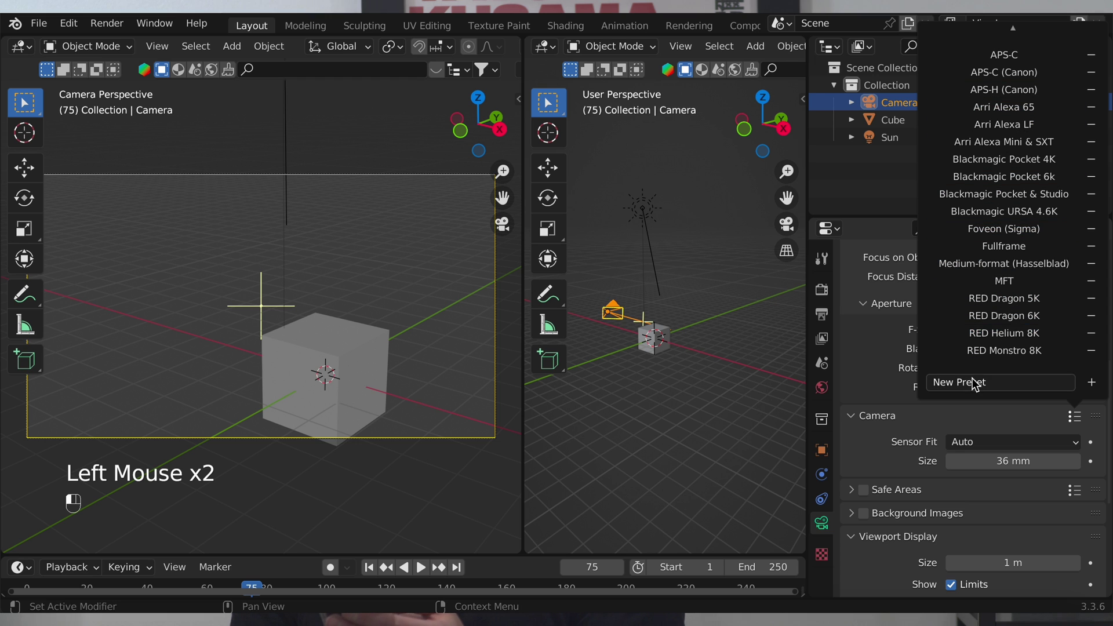
{"action": "left_click", "coordinate": [1025, 162]}
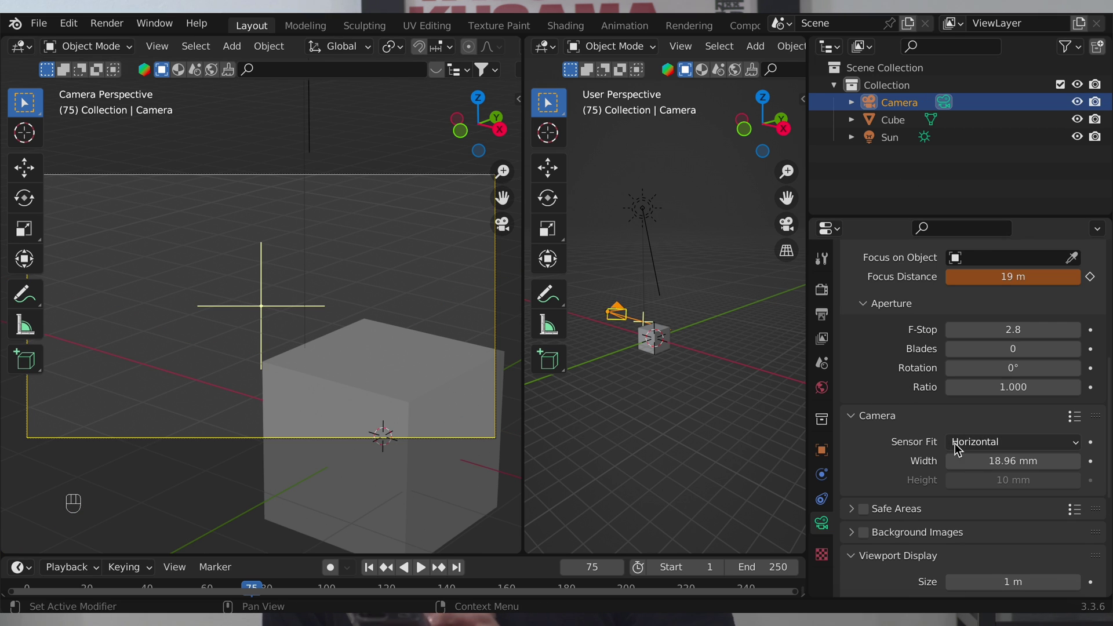
{"action": "left_click", "coordinate": [1075, 417]}
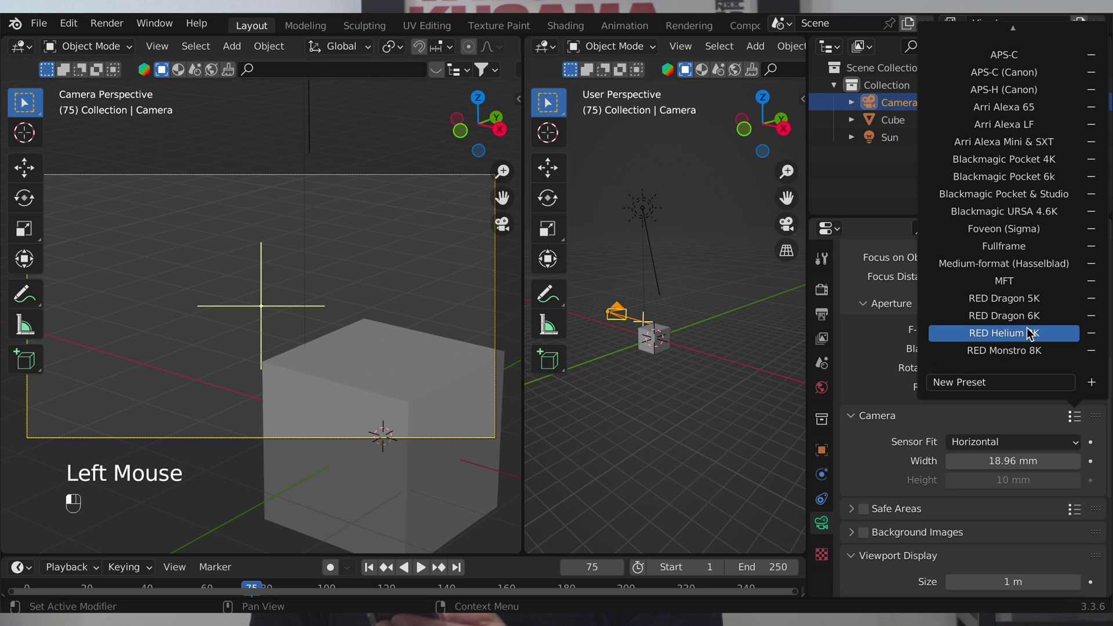
{"action": "left_click", "coordinate": [1003, 333]}
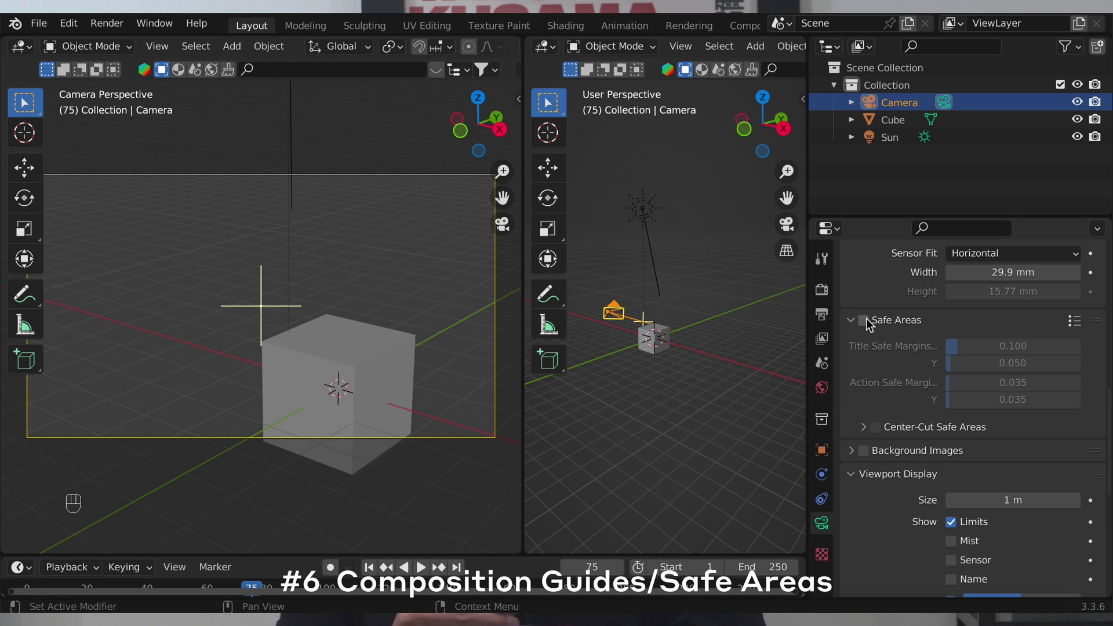
Turn on safe areas and the Thirds composition guide
{"action": "left_click", "coordinate": [863, 321]}
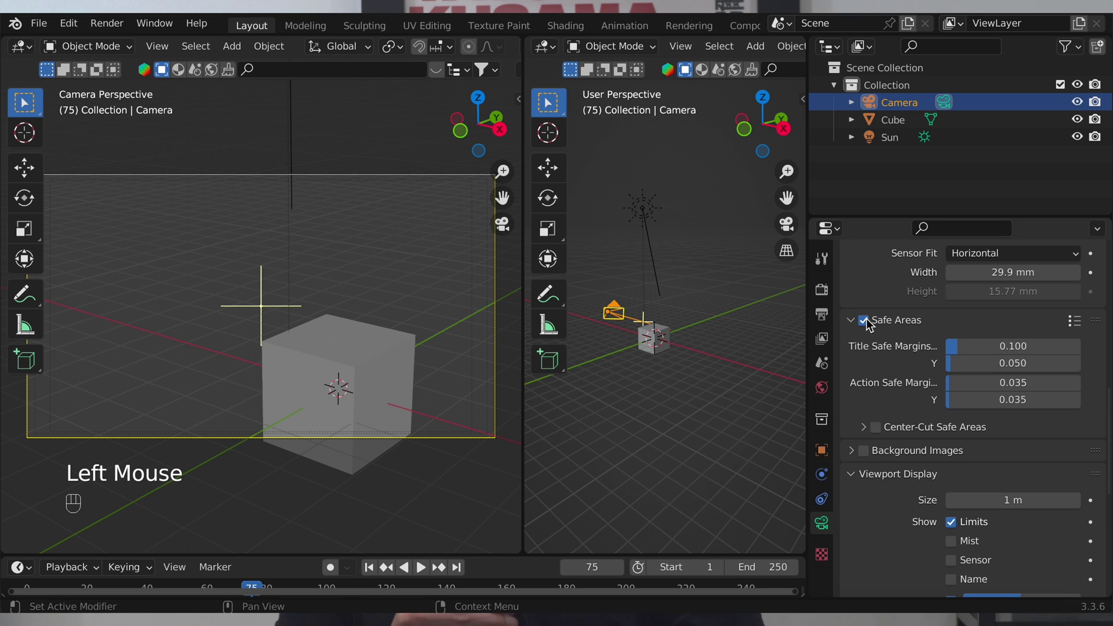
{"action": "scroll", "coordinate": [951, 377], "scroll_direction": "down", "scroll_amount": 8}
{"action": "left_click", "coordinate": [951, 422]}
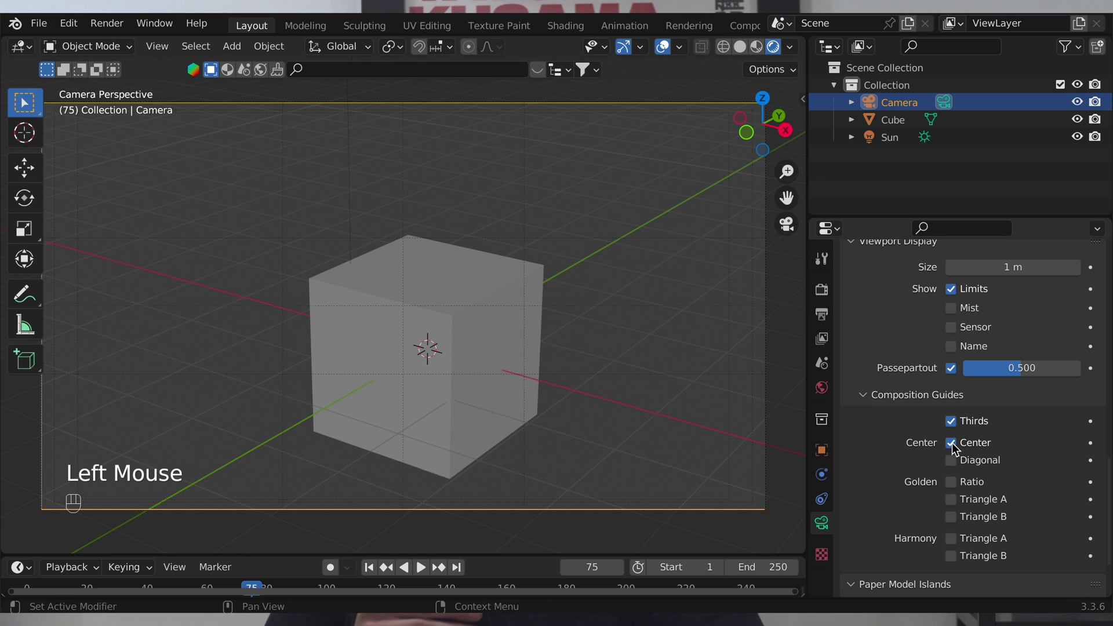
{"action": "scroll", "coordinate": [956, 458], "scroll_direction": "down", "scroll_amount": 3}
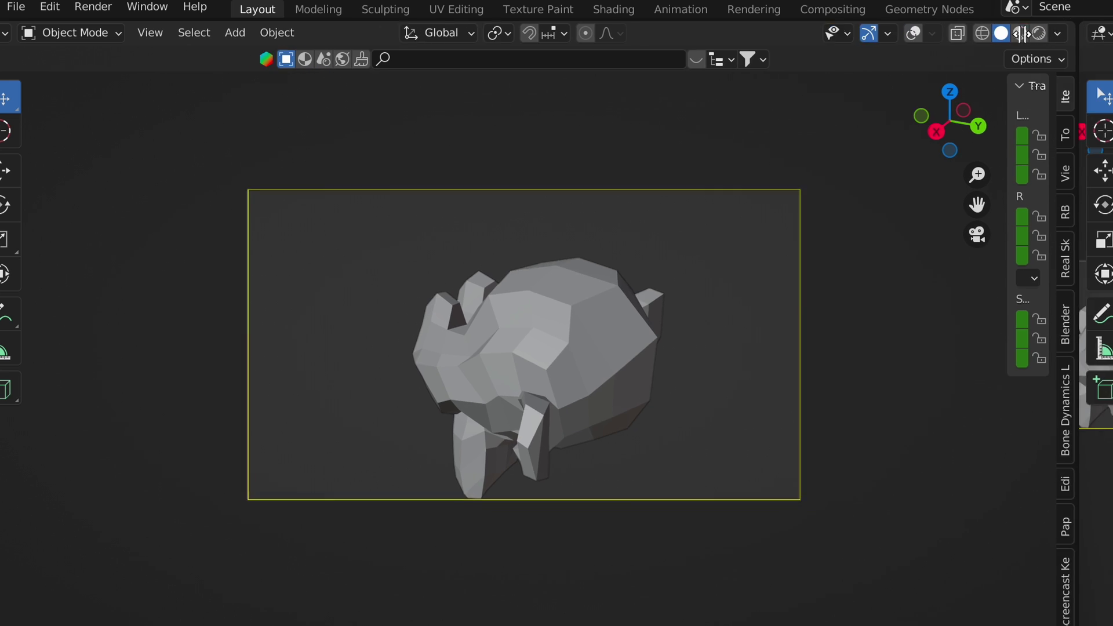
Change the right-hand area to a Graph Editor and widen it
{"action": "left_click", "coordinate": [762, 85]}
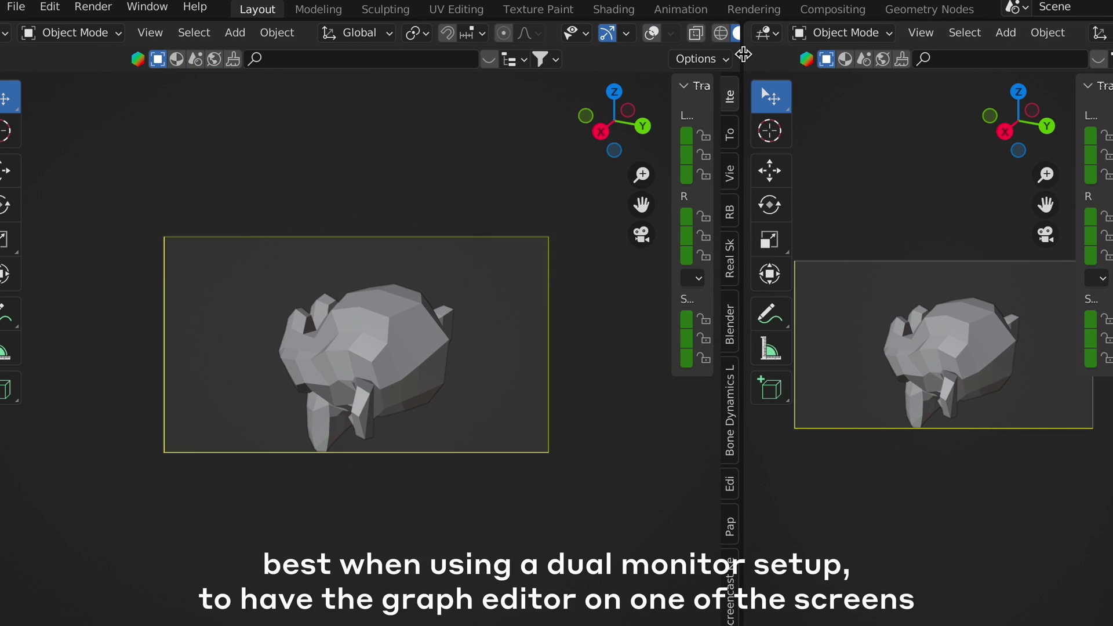
{"action": "left_click", "coordinate": [765, 33]}
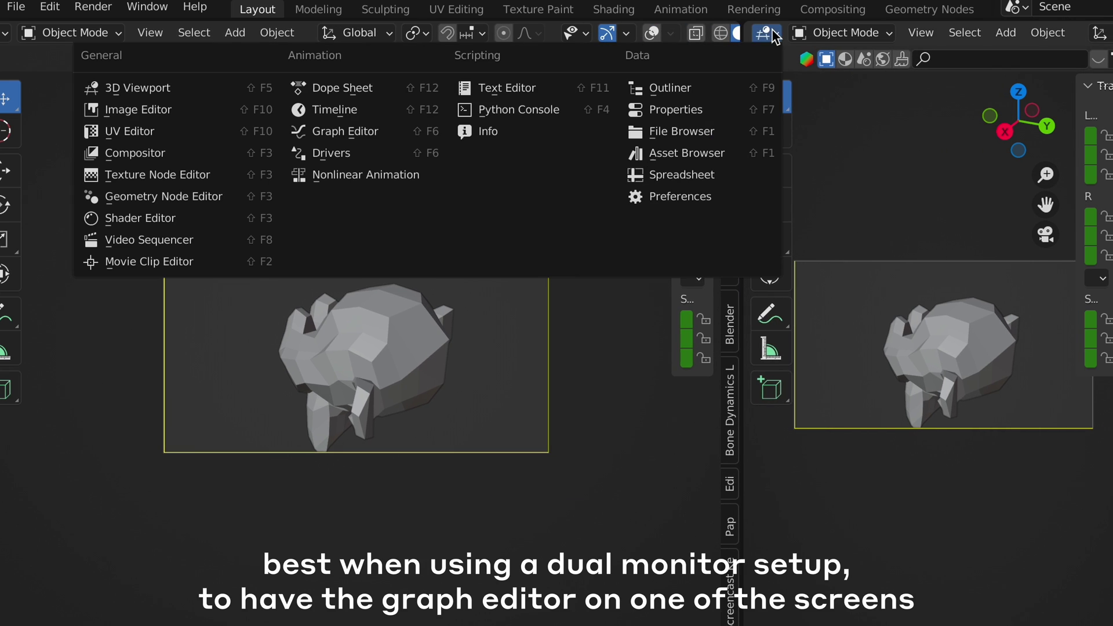
{"action": "left_click", "coordinate": [383, 136]}
{"action": "left_click_drag", "start_coordinate": [740, 383], "coordinate": [449, 382]}
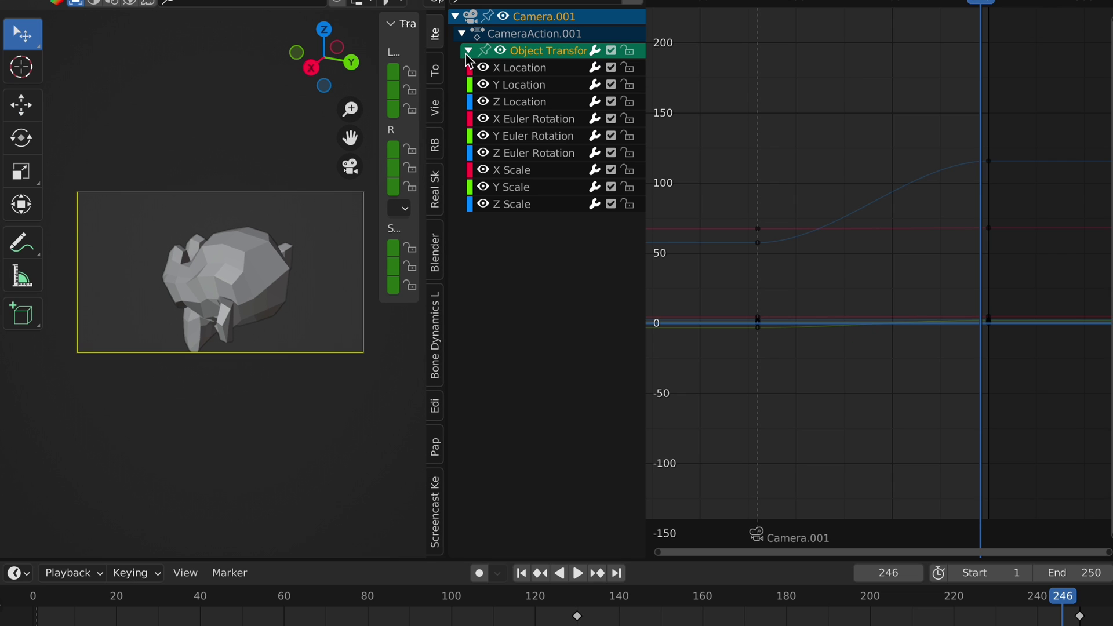
Select the camera's location and rotation curves and all their keyframes, then preview the animation
{"action": "left_click", "coordinate": [510, 72]}
{"action": "left_click", "coordinate": [542, 154], "text": "shift"}
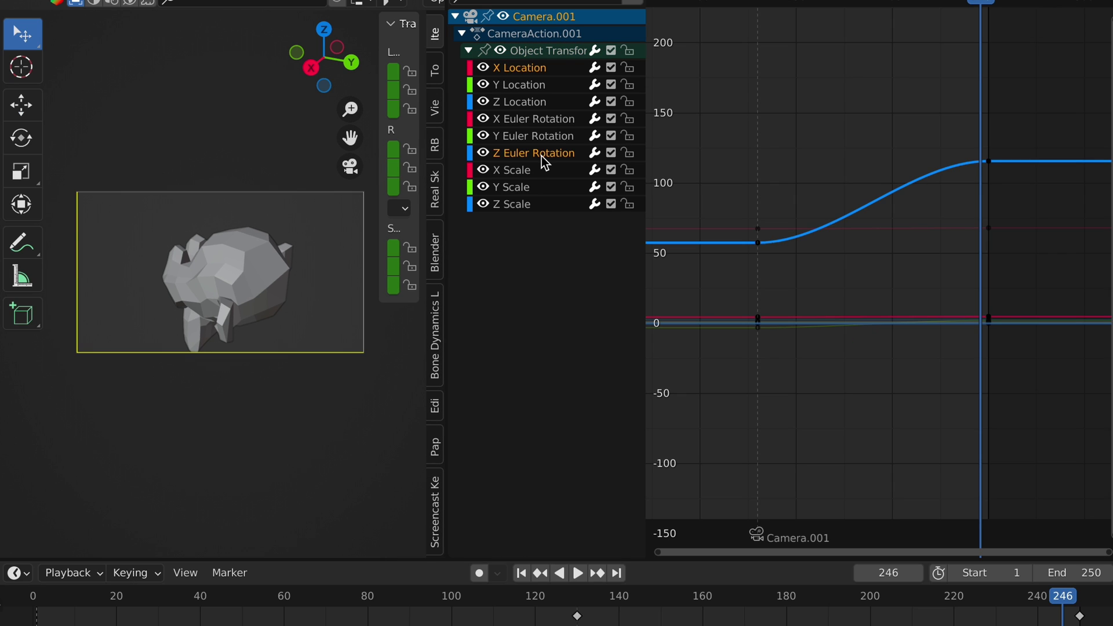
{"action": "left_click_drag", "start_coordinate": [699, 104], "coordinate": [1029, 435]}
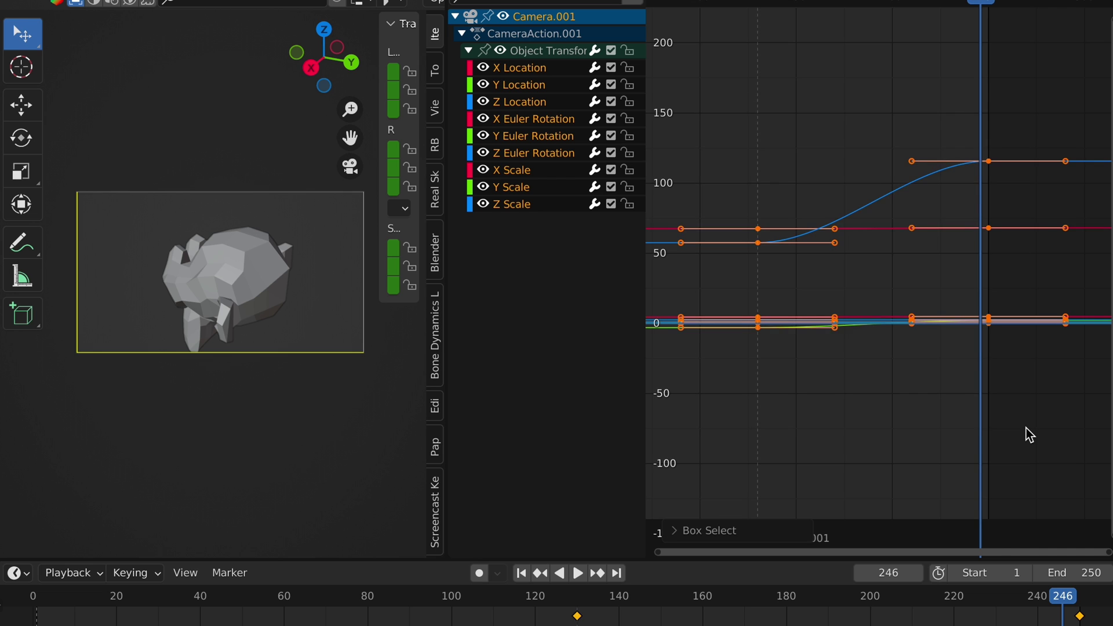
{"action": "scroll", "coordinate": [1027, 435], "scroll_direction": "up", "scroll_amount": 3}
{"action": "scroll", "coordinate": [1026, 435], "scroll_direction": "right", "scroll_amount": 2}
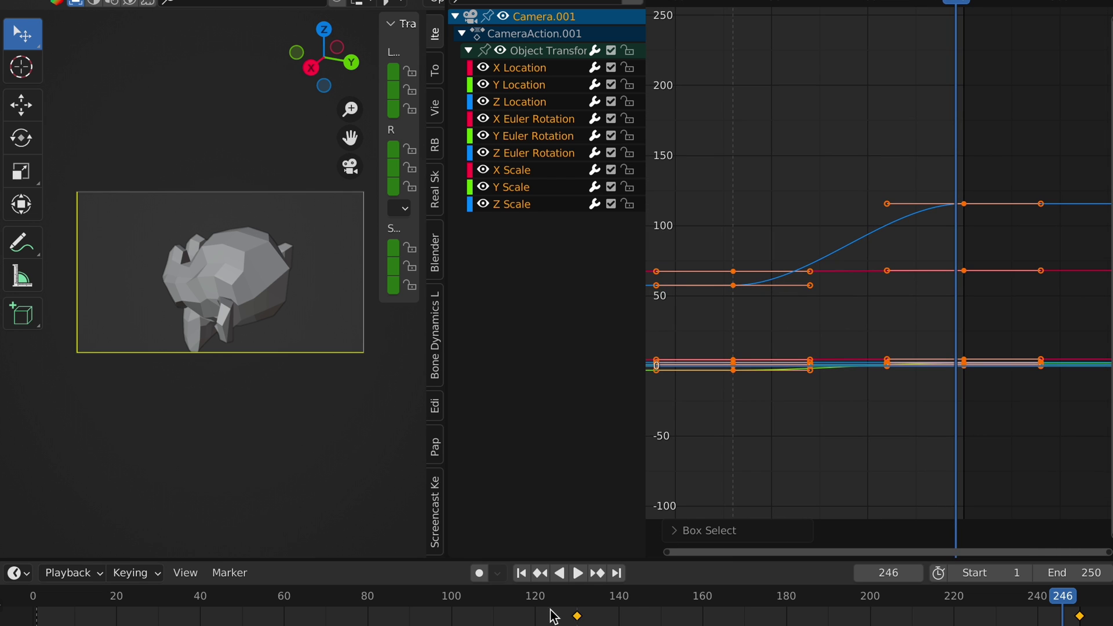
{"action": "left_click_drag", "start_coordinate": [575, 599], "coordinate": [519, 591]}
{"action": "key", "text": "space"}
Switch to the other camera, Camera, and box-select all its keyframes
{"action": "left_click", "coordinate": [1110, 116]}
{"action": "middle_click_drag", "start_coordinate": [855, 381], "coordinate": [820, 493]}
{"action": "left_click_drag", "start_coordinate": [1008, 372], "coordinate": [690, 220]}
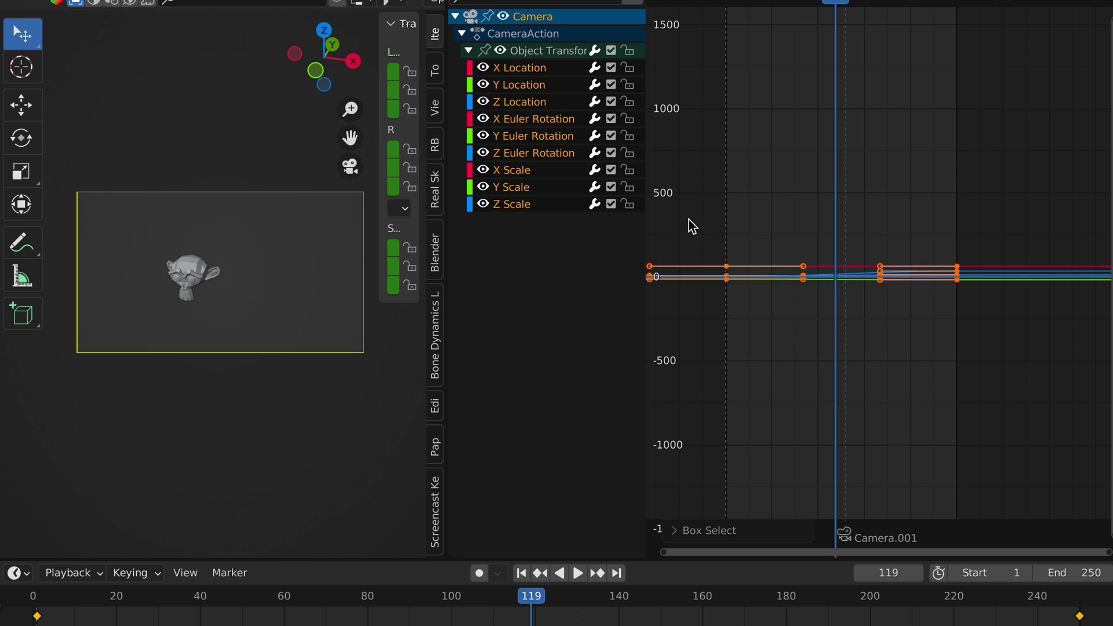
Set the keyframes of both Camera and Camera.001 to Linear interpolation
{"action": "right_click", "coordinate": [755, 240]}
{"action": "mouse_move", "coordinate": [761, 240]}
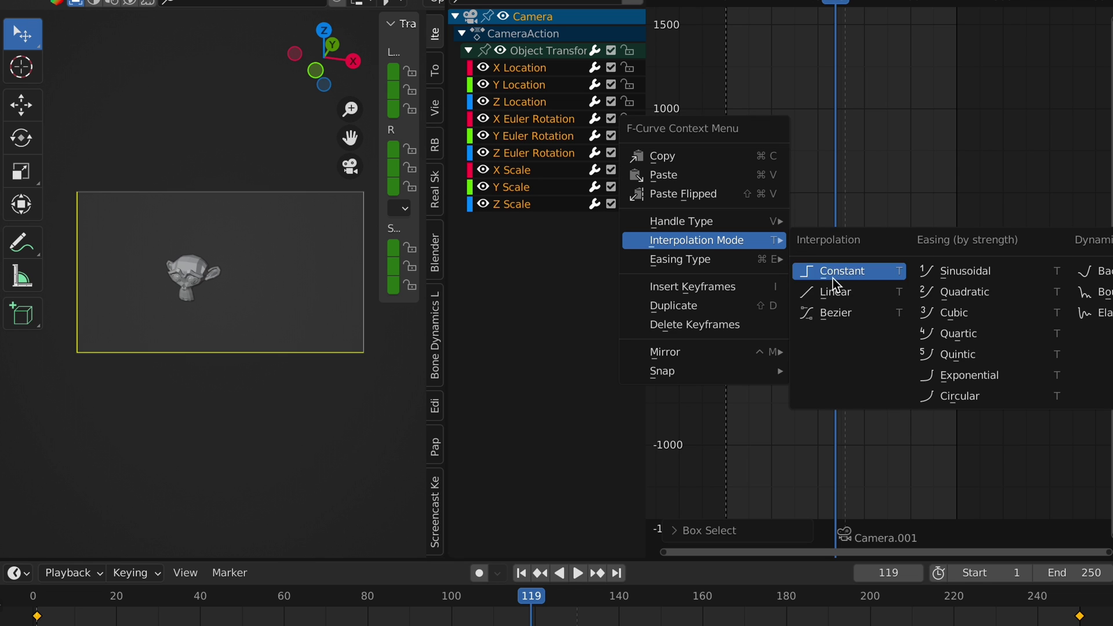
{"action": "left_click", "coordinate": [835, 292]}
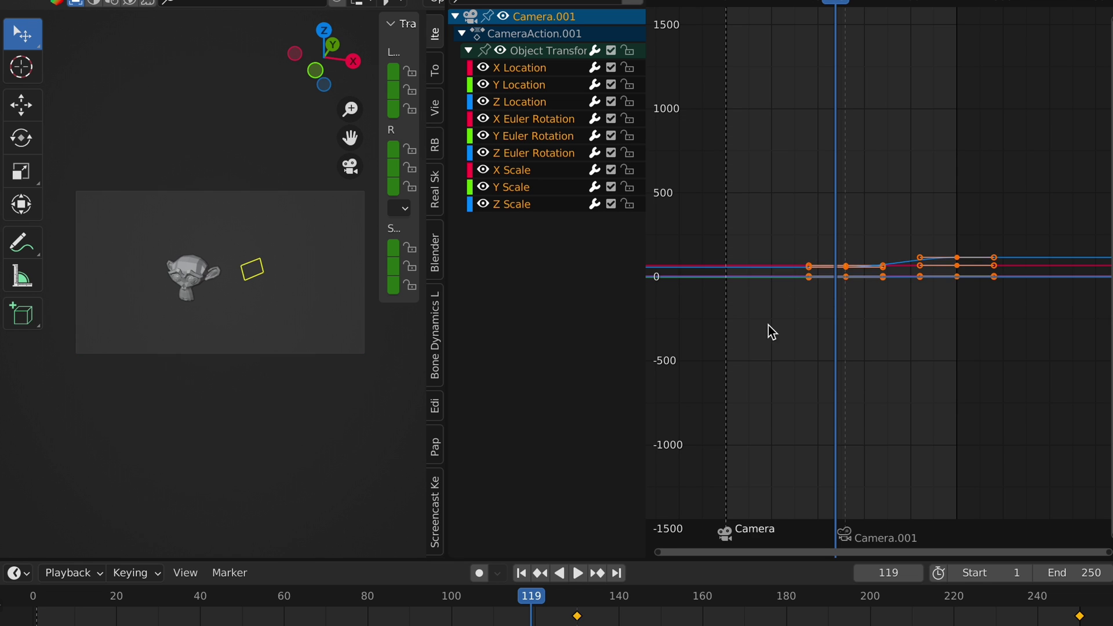
{"action": "left_click_drag", "start_coordinate": [726, 337], "coordinate": [1065, 181]}
{"action": "right_click", "coordinate": [1065, 181]}
{"action": "mouse_move", "coordinate": [1081, 176]}
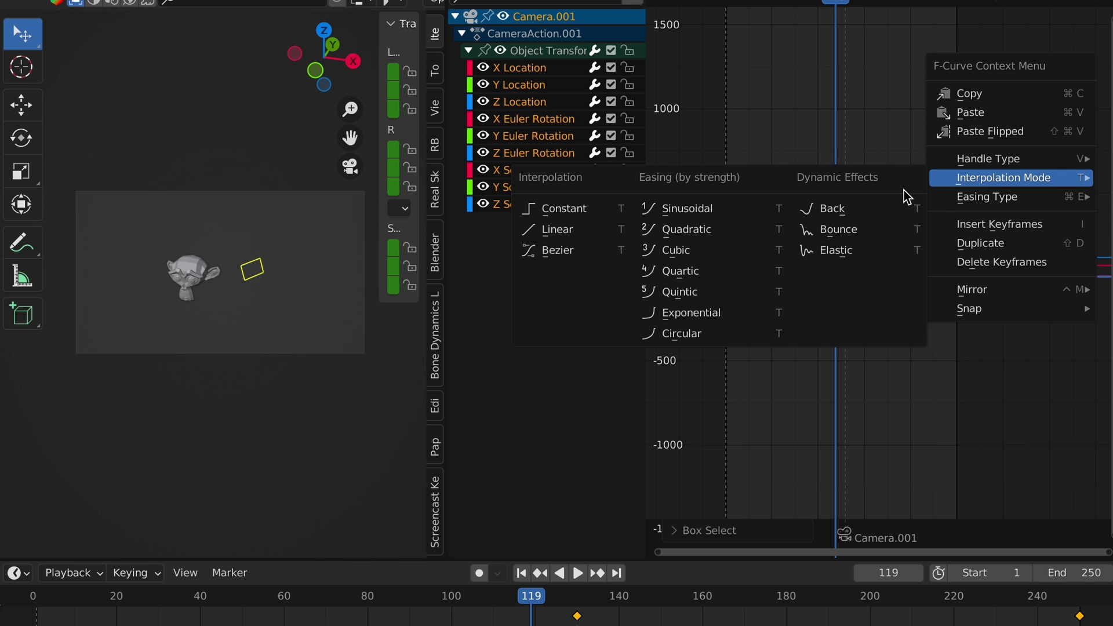
{"action": "left_click", "coordinate": [608, 239]}
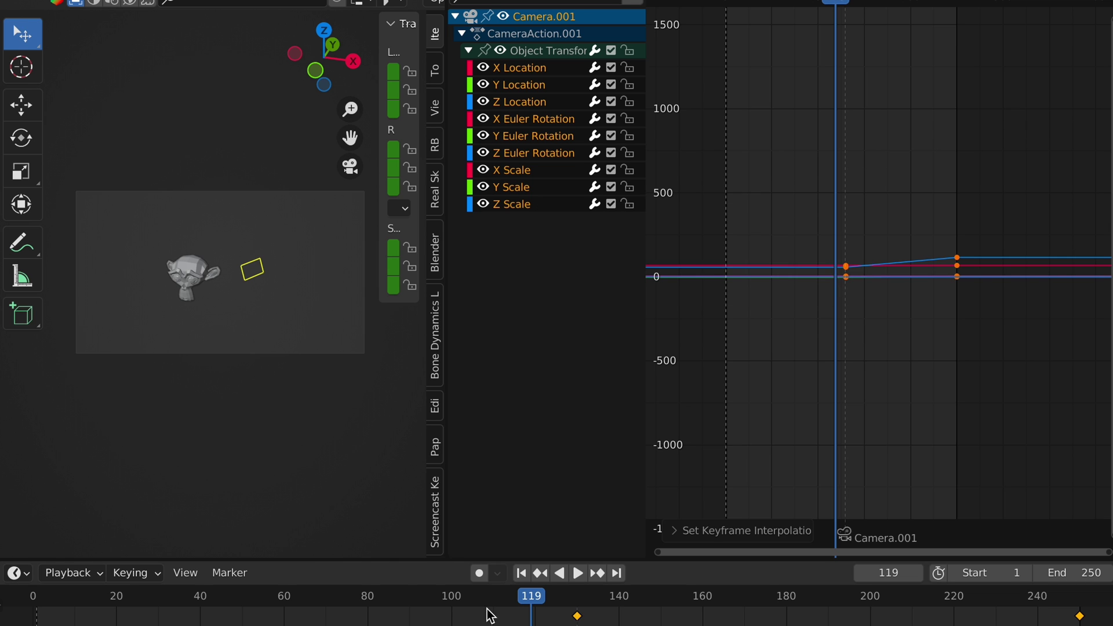
Widen the 3D viewport and play back the animation to compare the linear motion
{"action": "left_click_drag", "start_coordinate": [490, 617], "coordinate": [425, 606]}
{"action": "left_click_drag", "start_coordinate": [445, 516], "coordinate": [697, 516]}
{"action": "key", "text": "space"}
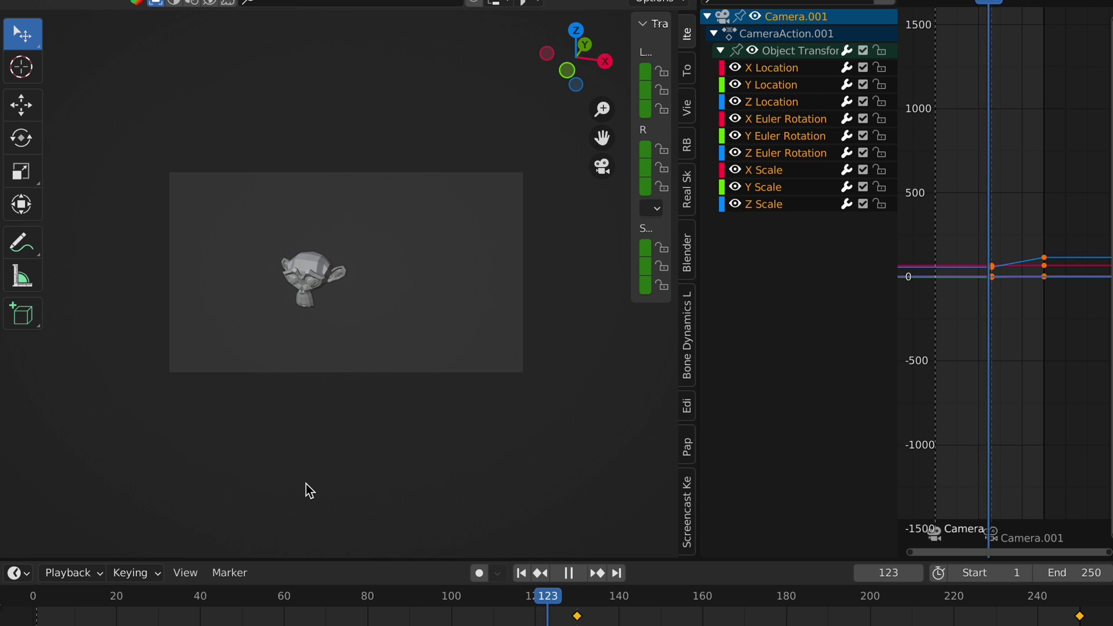
{"action": "left_click", "coordinate": [194, 606]}
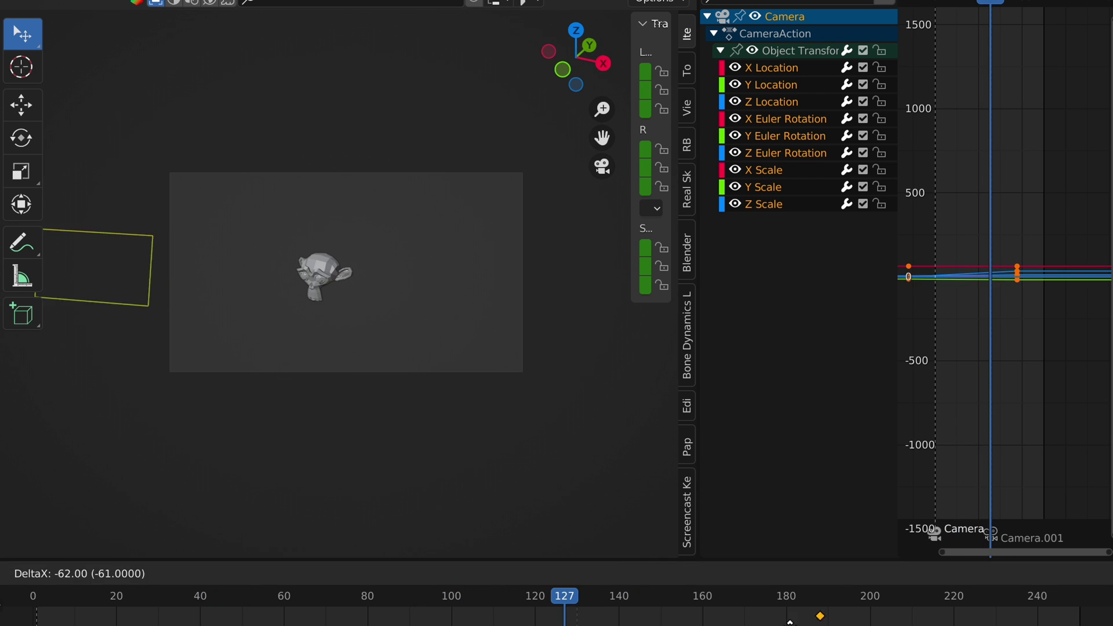
{"action": "left_click_drag", "start_coordinate": [537, 607], "coordinate": [473, 610]}
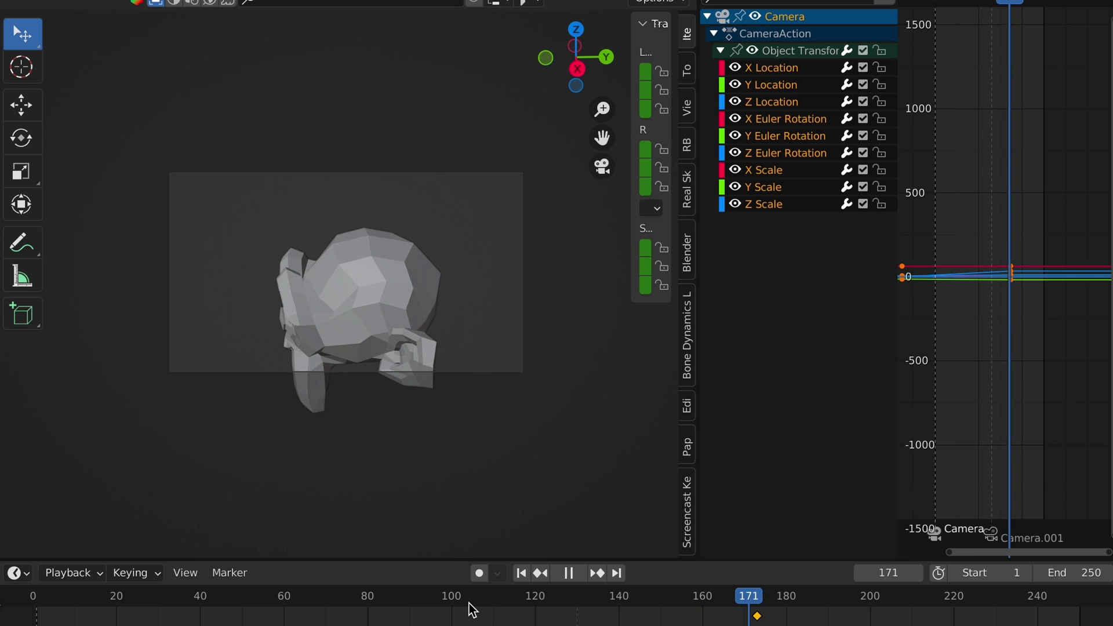
{"action": "key", "text": "space"}
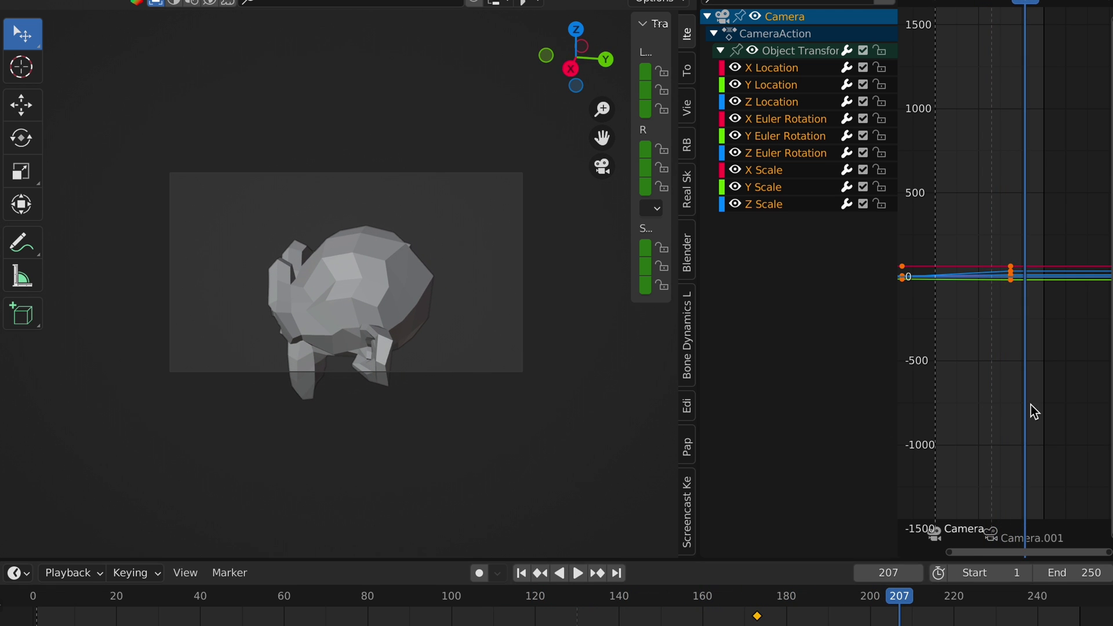
{"action": "scroll", "coordinate": [1025, 362], "scroll_direction": "down", "scroll_amount": 5, "text": "ctrl"}
{"action": "scroll", "coordinate": [1023, 362], "scroll_direction": "up", "scroll_amount": 15, "text": "ctrl"}
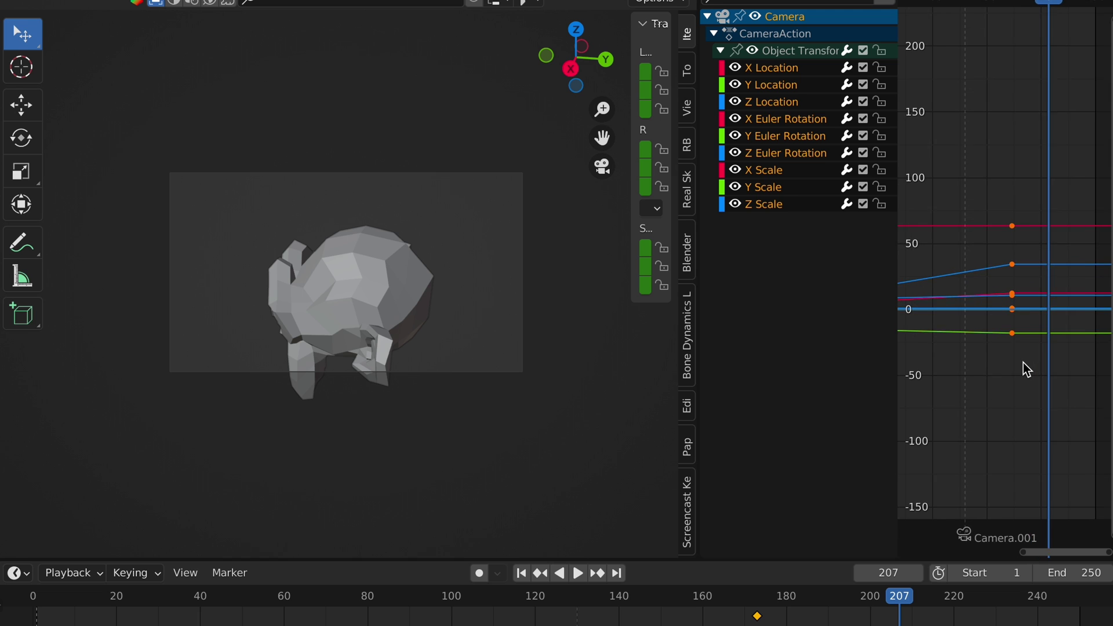
Return Camera's keyframes to Bezier interpolation and shift a selected keyframe in time
{"action": "right_click", "coordinate": [1026, 369]}
{"action": "mouse_move", "coordinate": [1026, 370]}
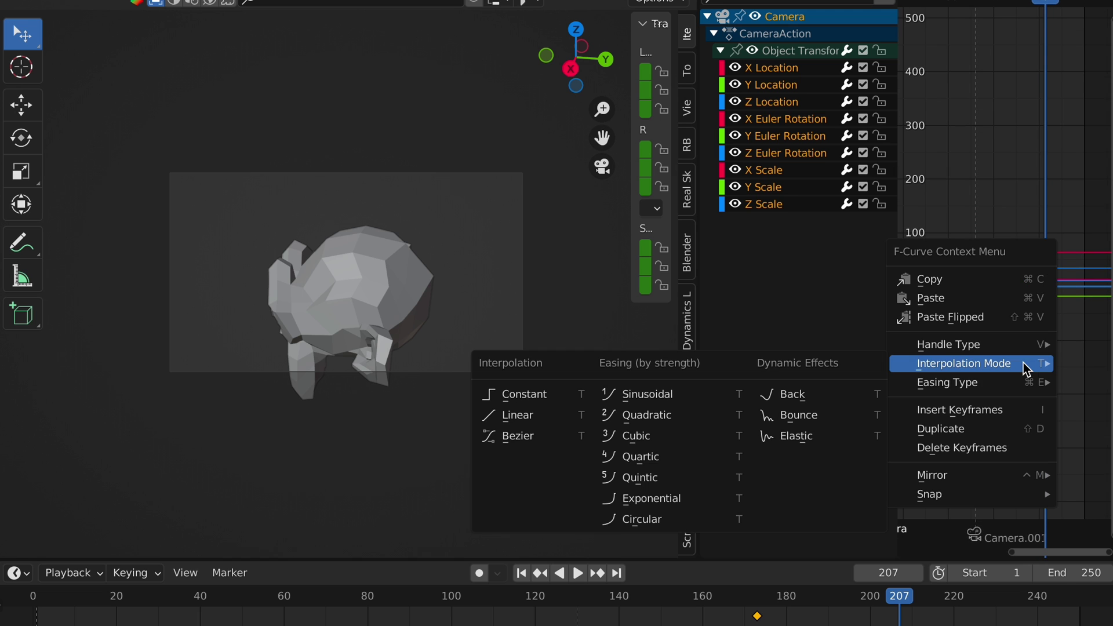
{"action": "left_click", "coordinate": [545, 438]}
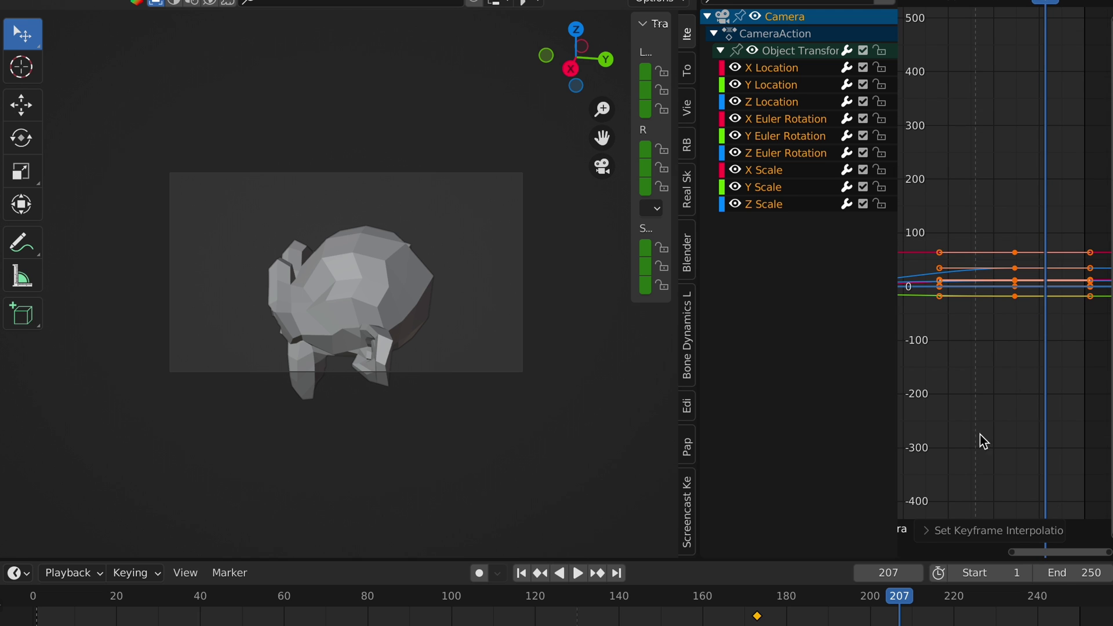
{"action": "key", "text": "g"}
{"action": "left_click", "coordinate": [964, 625]}
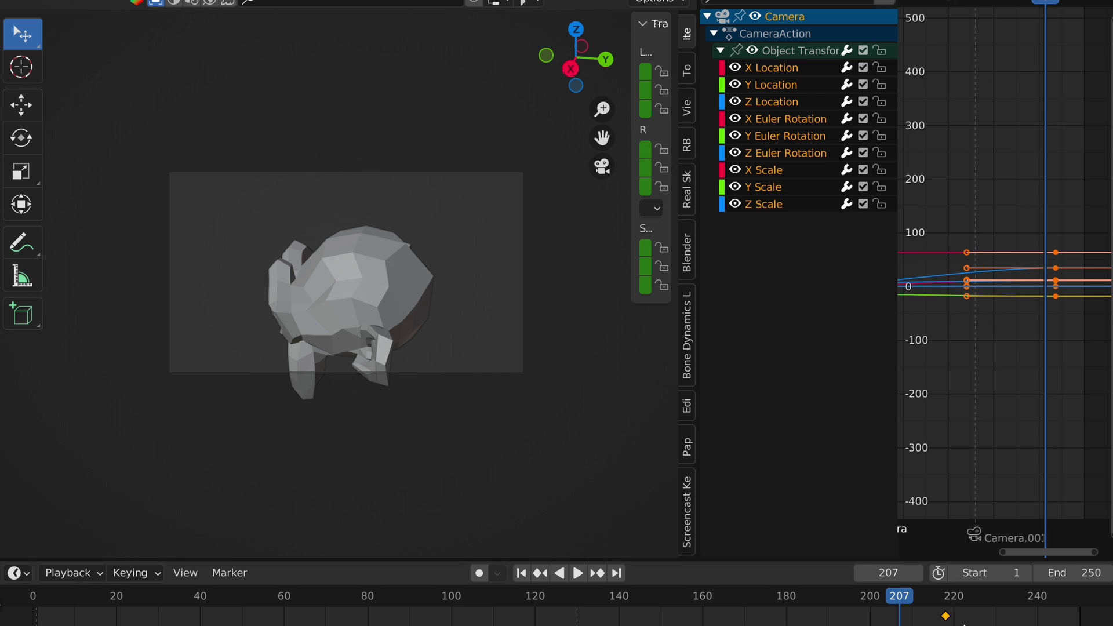
Select all of Camera.001's keyframes and set them to Bezier interpolation
{"action": "left_click", "coordinate": [522, 348]}
{"action": "middle_click_drag", "start_coordinate": [1065, 354], "coordinate": [1037, 360]}
{"action": "left_click_drag", "start_coordinate": [1094, 346], "coordinate": [848, 127]}
{"action": "left_click", "coordinate": [902, 449]}
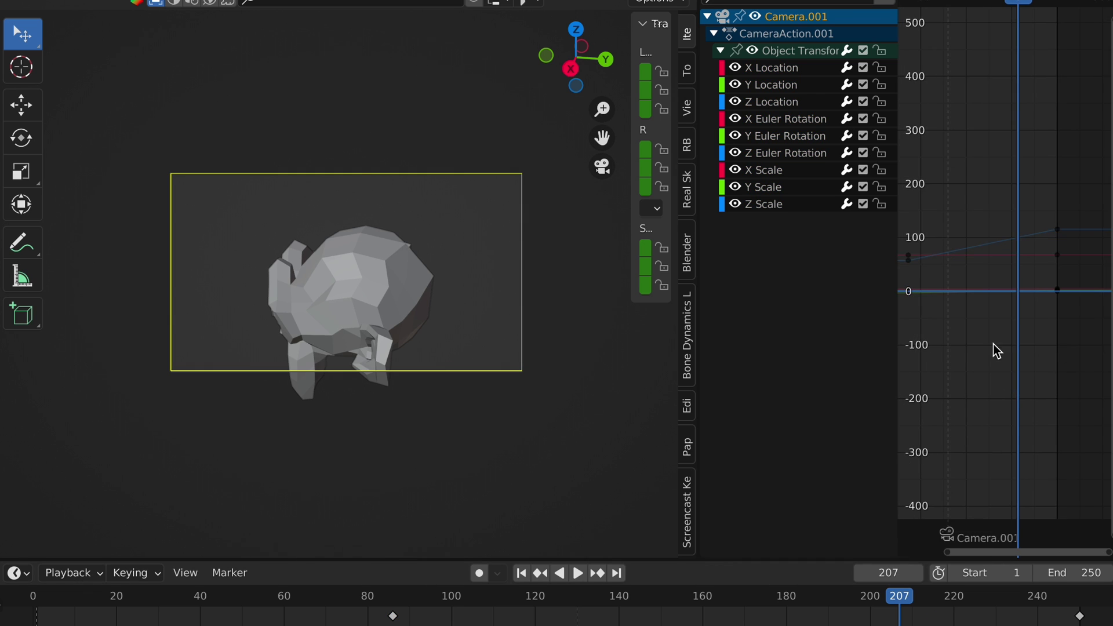
{"action": "left_click_drag", "start_coordinate": [1094, 383], "coordinate": [895, 148]}
{"action": "right_click", "coordinate": [965, 282]}
{"action": "mouse_move", "coordinate": [965, 281]}
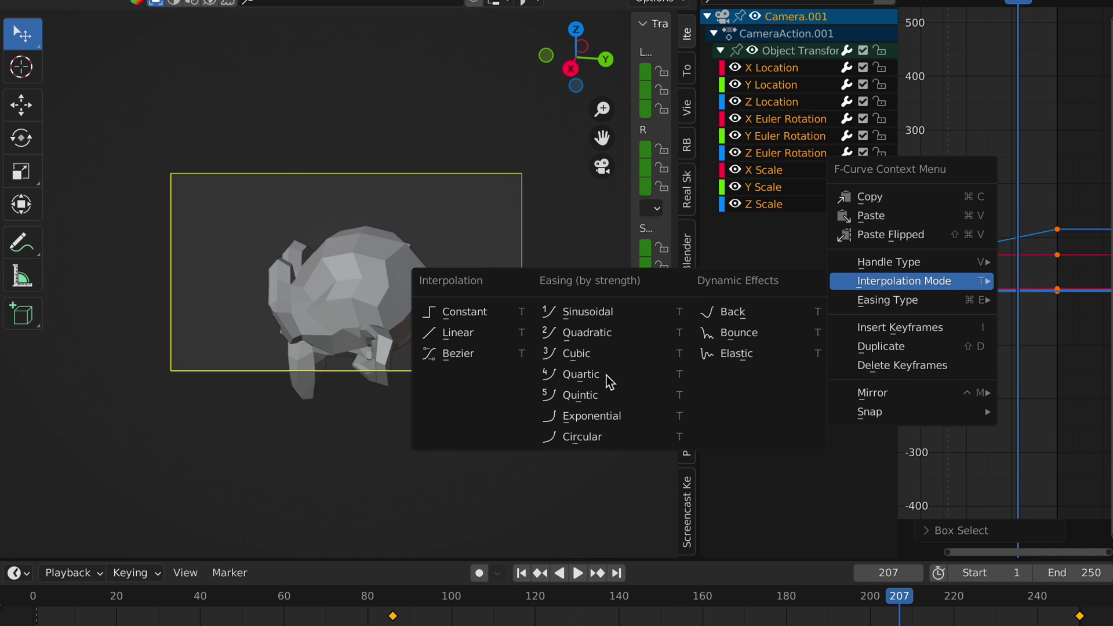
{"action": "left_click", "coordinate": [471, 358]}
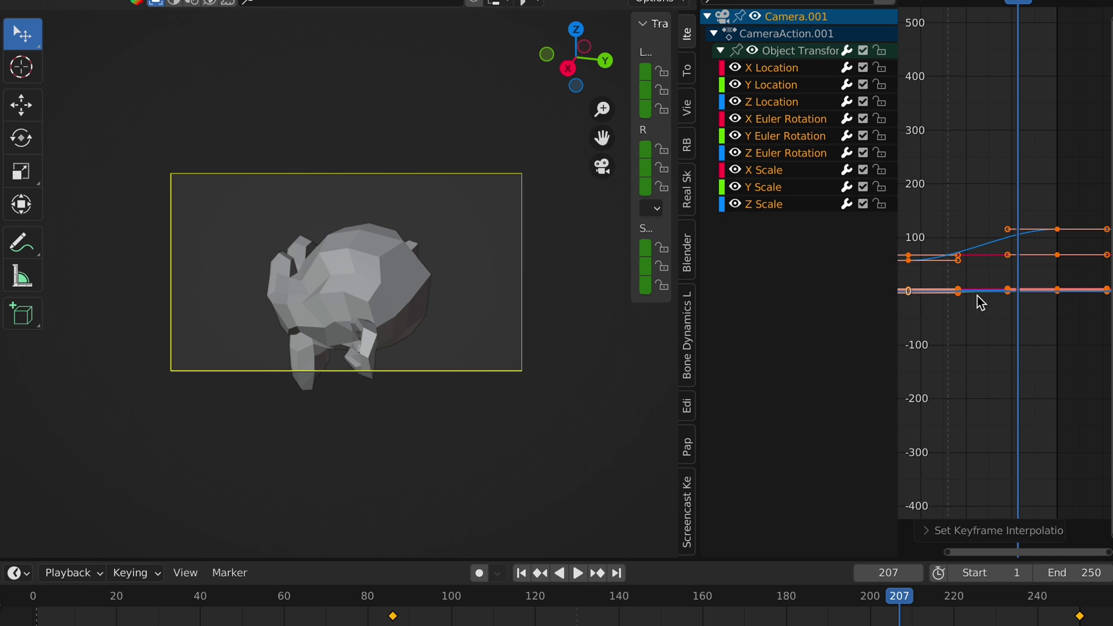
Slide Camera.001's right-hand keyframes earlier to reshape the ease-out, previewing at frame 137
{"action": "left_click_drag", "start_coordinate": [997, 168], "coordinate": [1076, 344]}
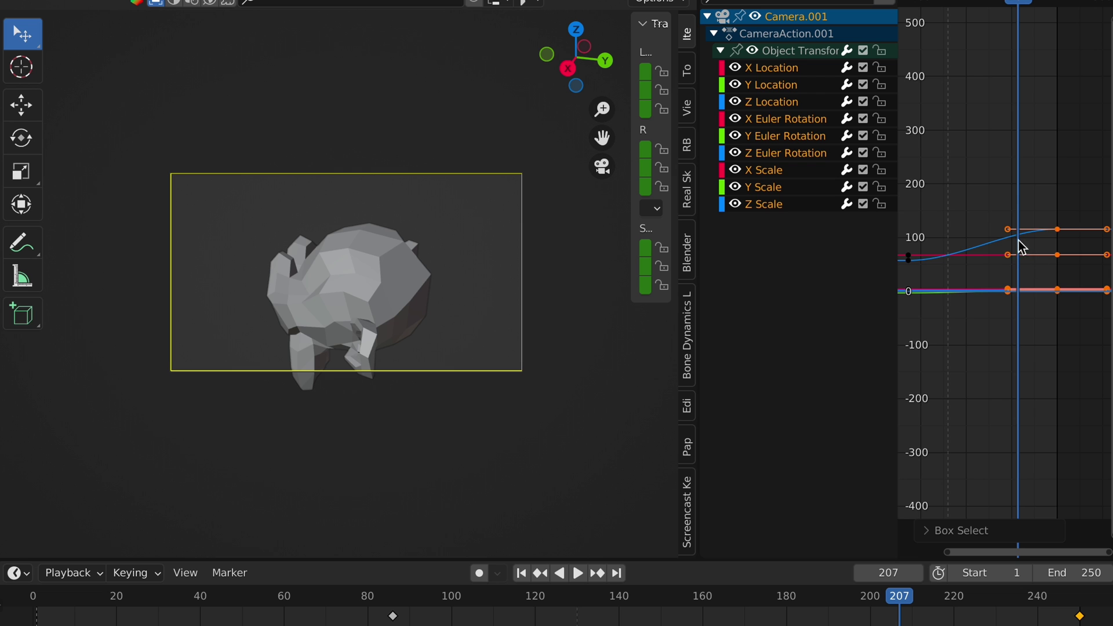
{"action": "left_click_drag", "start_coordinate": [1012, 238], "coordinate": [954, 238]}
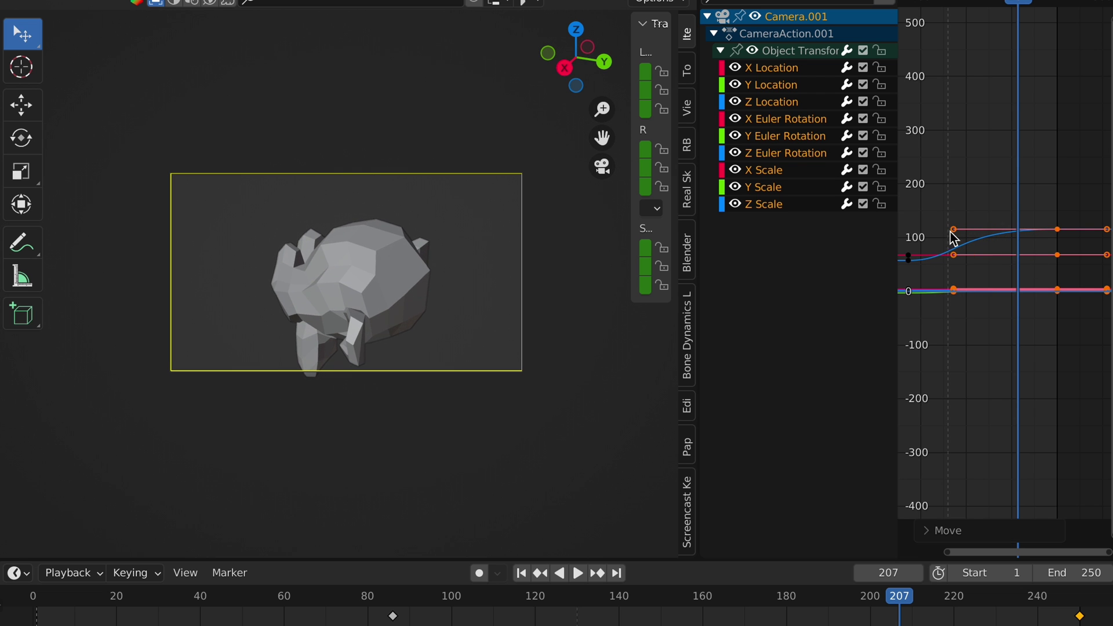
{"action": "left_click", "coordinate": [597, 607]}
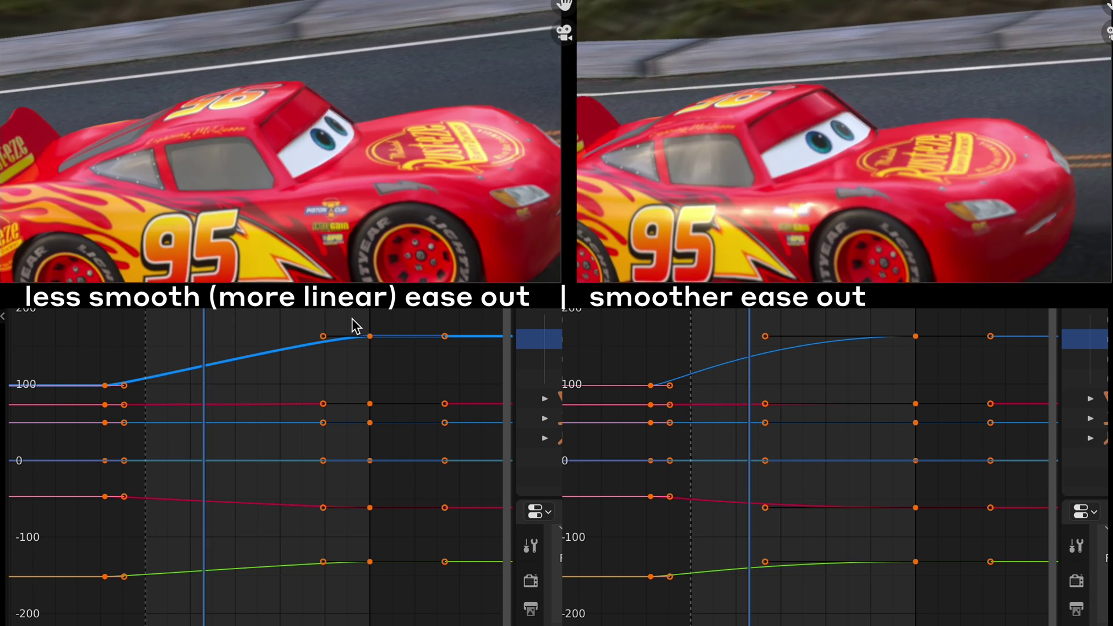